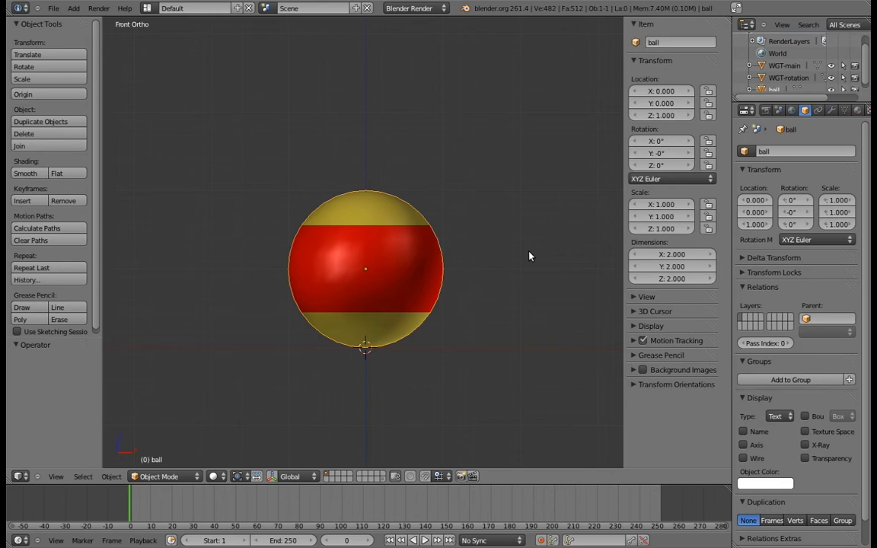
Step: Add a single-bone armature at the ball, shown in front as wire with bone axes visible
key("shift+a")
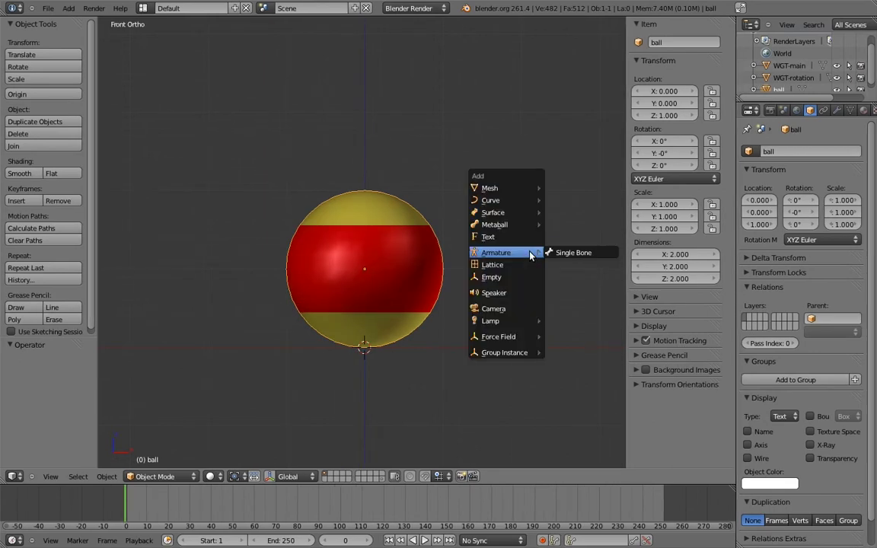
left_click(554, 254)
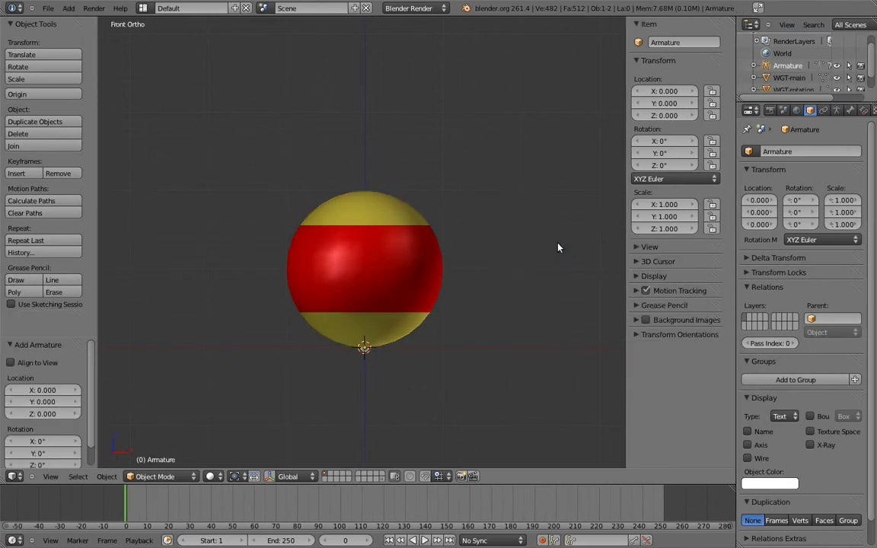
left_click(810, 445)
left_click(786, 417)
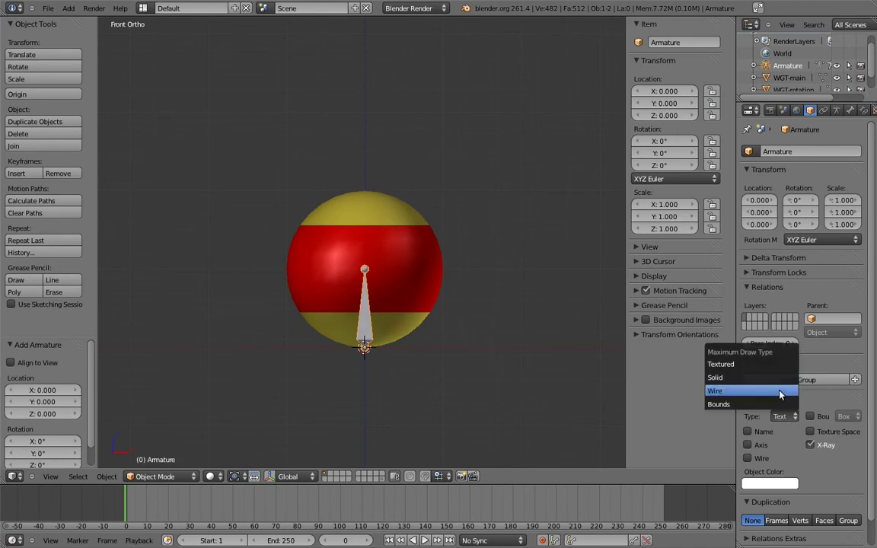
left_click(780, 393)
left_click(837, 111)
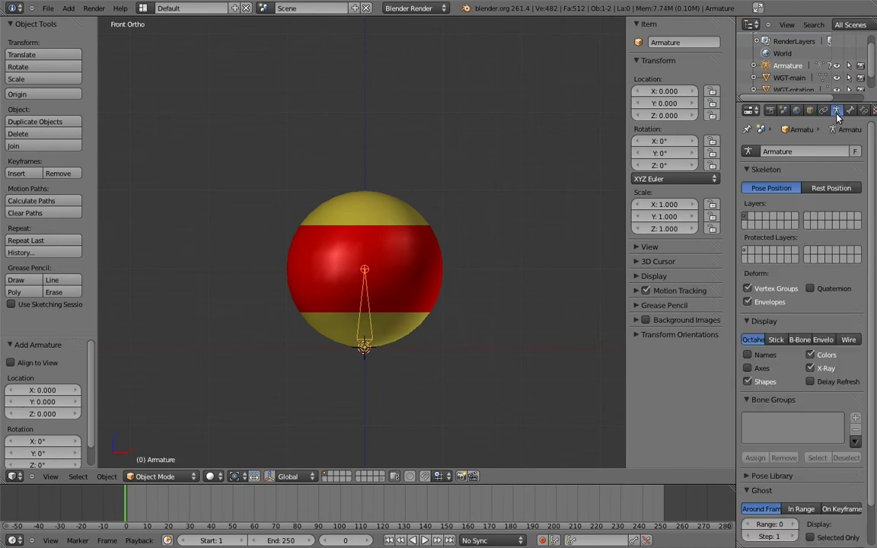
left_click(748, 368)
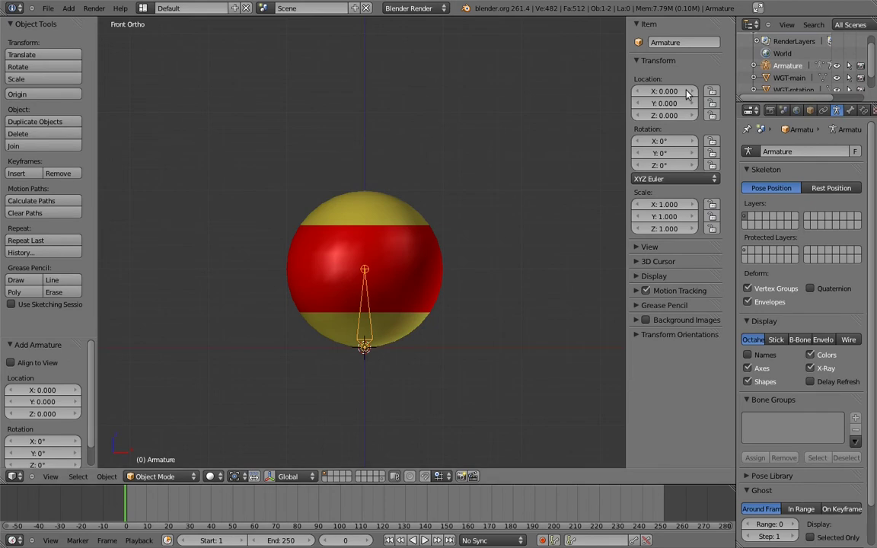
Step: Name the armature object 'rig' and its bone 'main'
left_click(689, 43)
type("rig")
key("Return")
key("Tab")
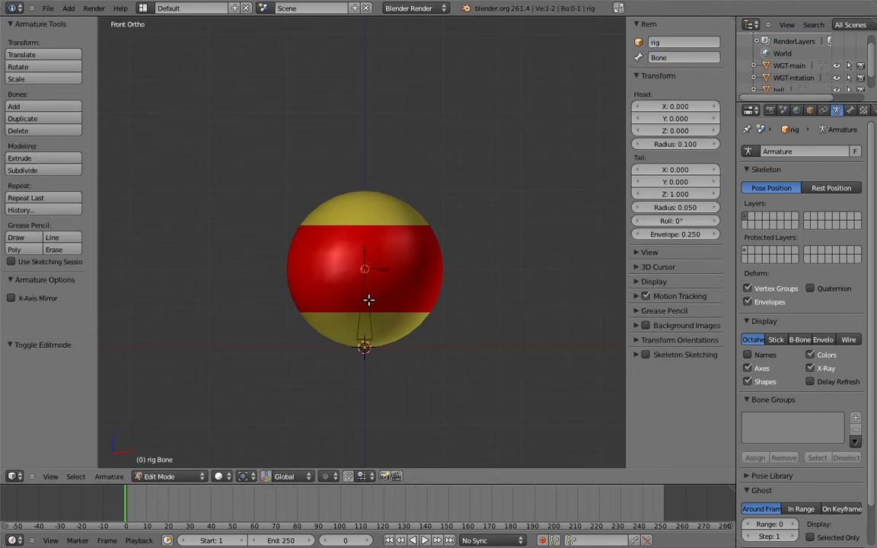
left_click(680, 57)
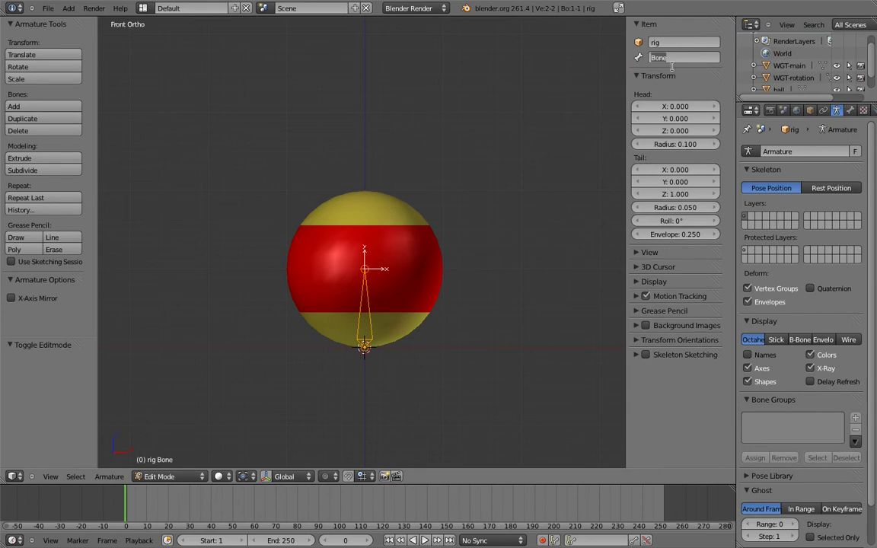
type("main")
key("Return")
Step: Lay the main bone's tail flat along the ground in Y, seen from the right
key("KP_3")
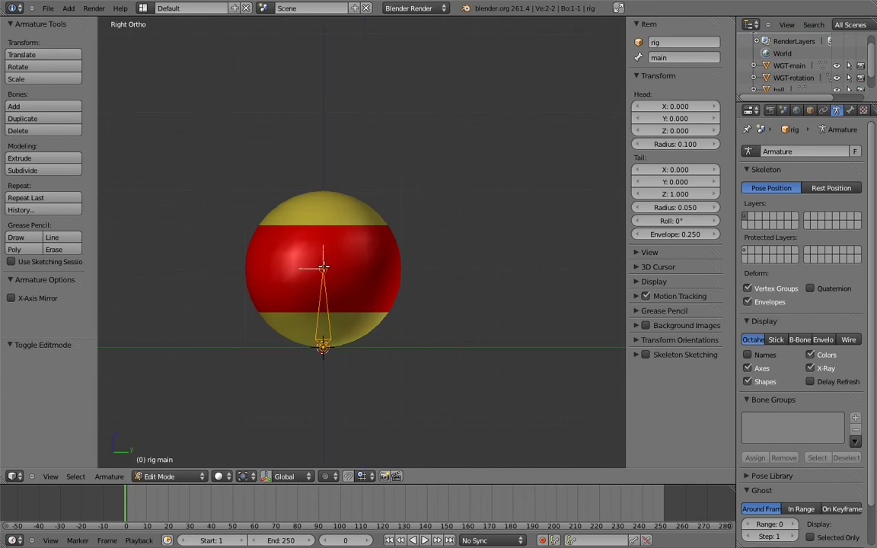
key("g")
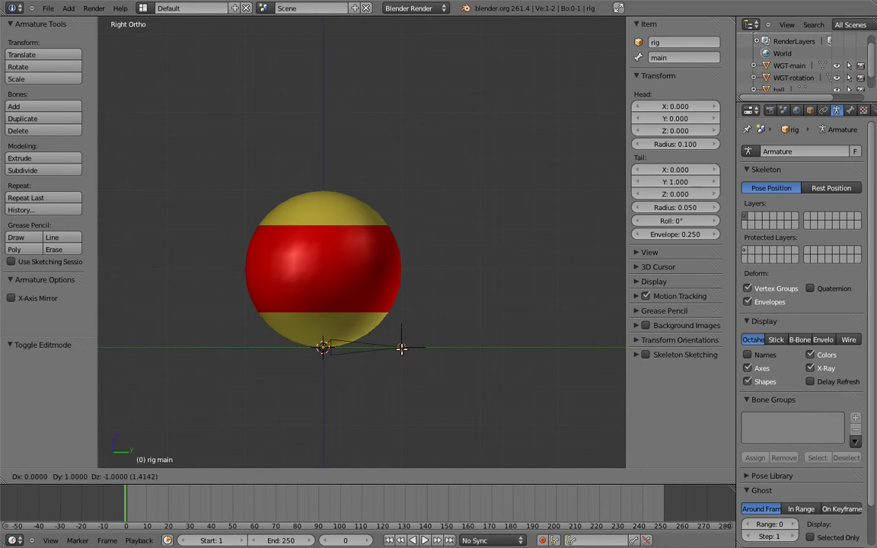
left_click(401, 348)
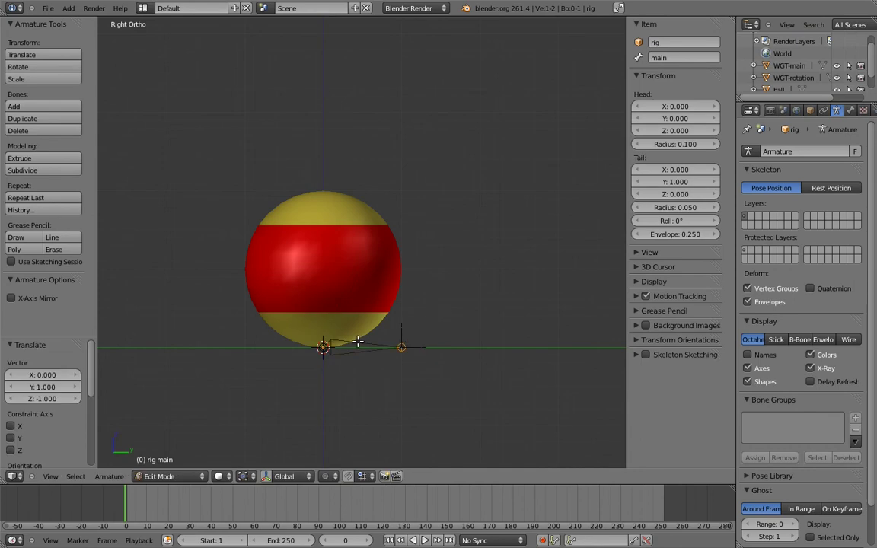
Step: Duplicate main straight up to the ball's centre and name the copy 'MCH-counter_spin'
key("shift+d")
key("z")
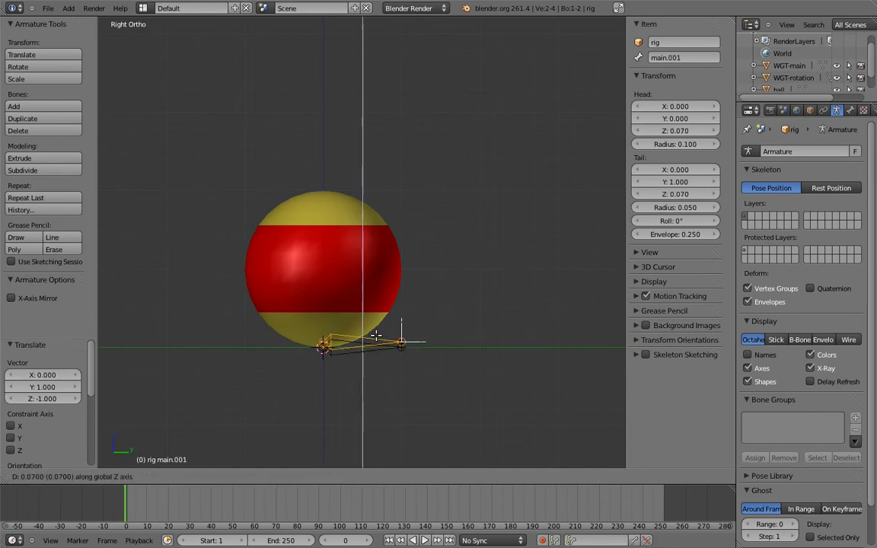
left_click(388, 269)
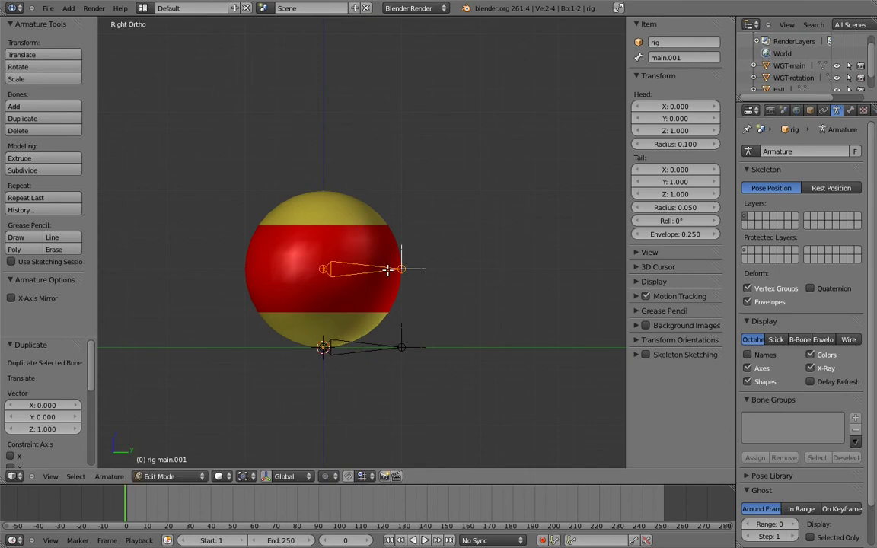
left_click(665, 59)
type("M")
type("CH-counter_sp")
type("in")
key("Return")
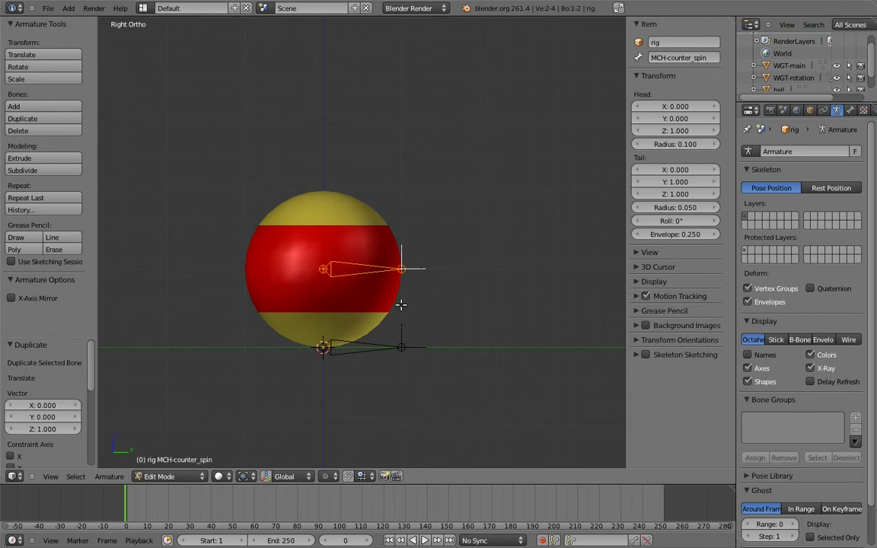
Step: Parent MCH-counter_spin to main with Keep Offset and leave Edit Mode
left_click(324, 348, "shift")
key("ctrl+p")
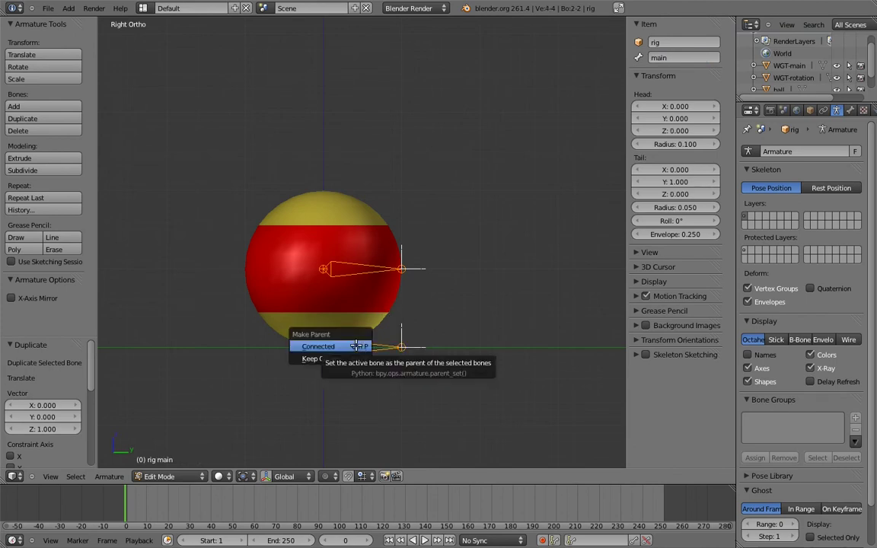
left_click(355, 359)
key("Tab")
key("Tab")
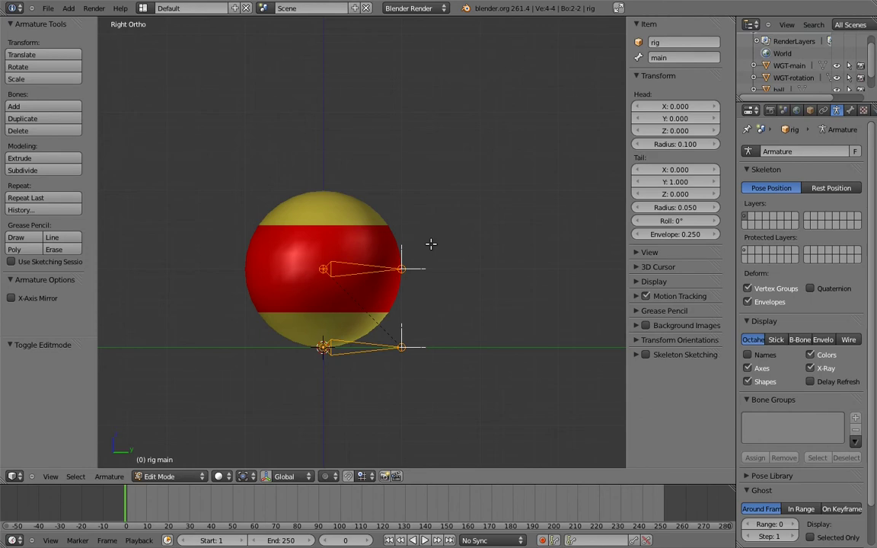
Step: Switch the rig armature from Edit Mode to Pose Mode with Ctrl+Tab
key("ctrl+Tab")
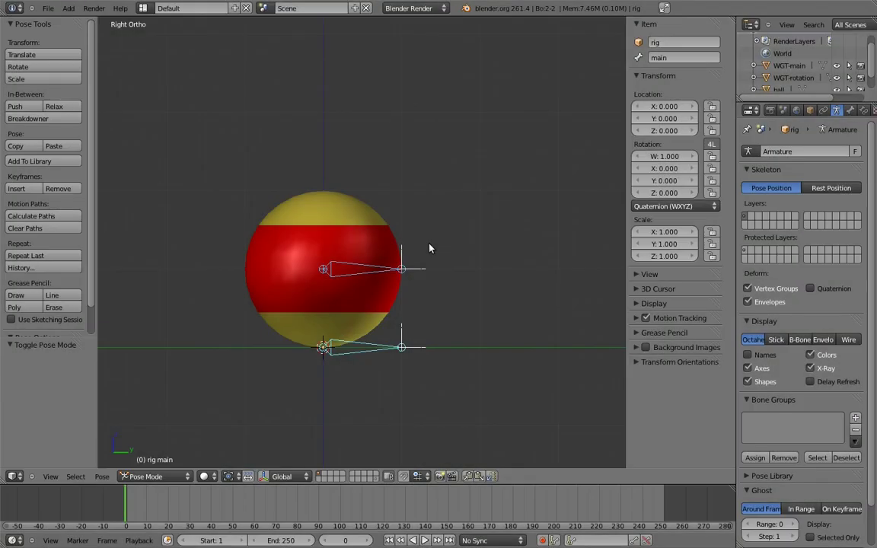
Step: Add a single driver to MCH-counter_spin's X quaternion rotation
right_click(402, 268)
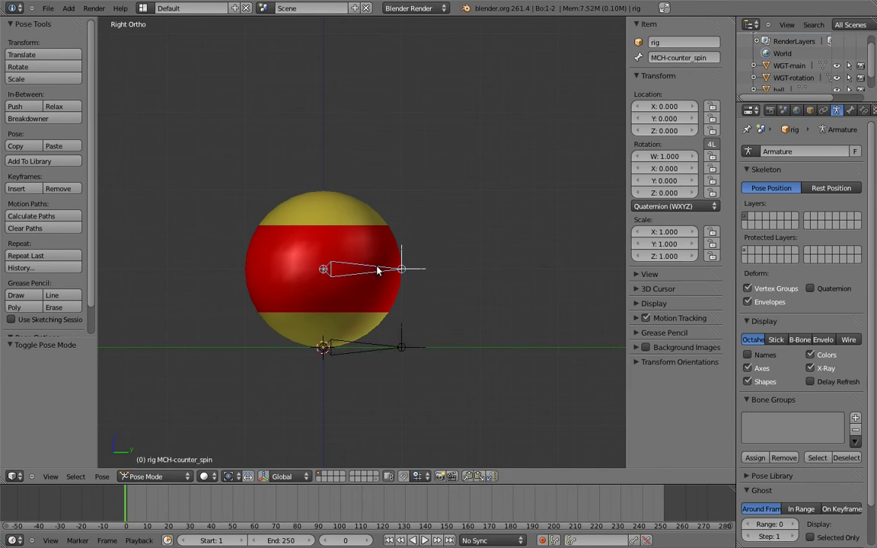
right_click(663, 169)
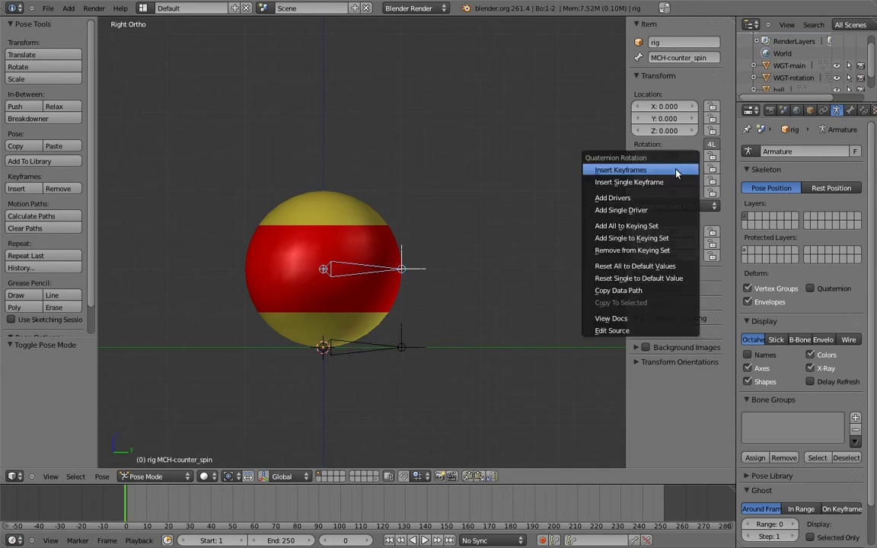
left_click(644, 210)
Step: Split the view into a Drivers-mode Graph Editor showing the X Quaternion Rotation driver's sidebar
left_click_drag(732, 19, 417, 49)
left_click(13, 476)
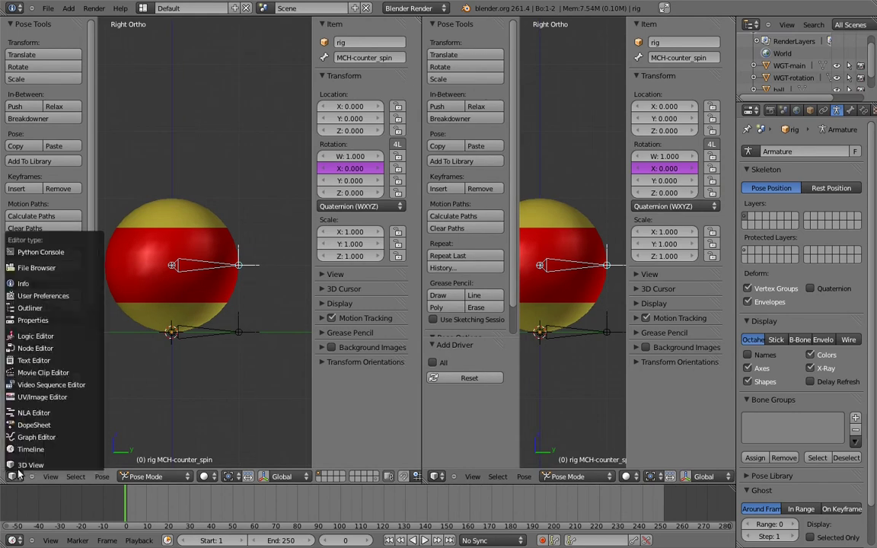
left_click(36, 438)
left_click(206, 477)
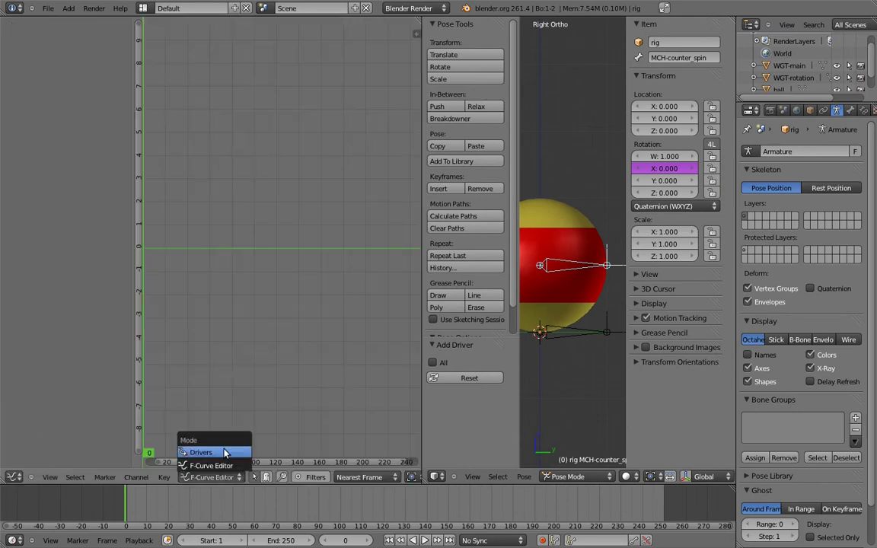
left_click(204, 452)
left_click(62, 47)
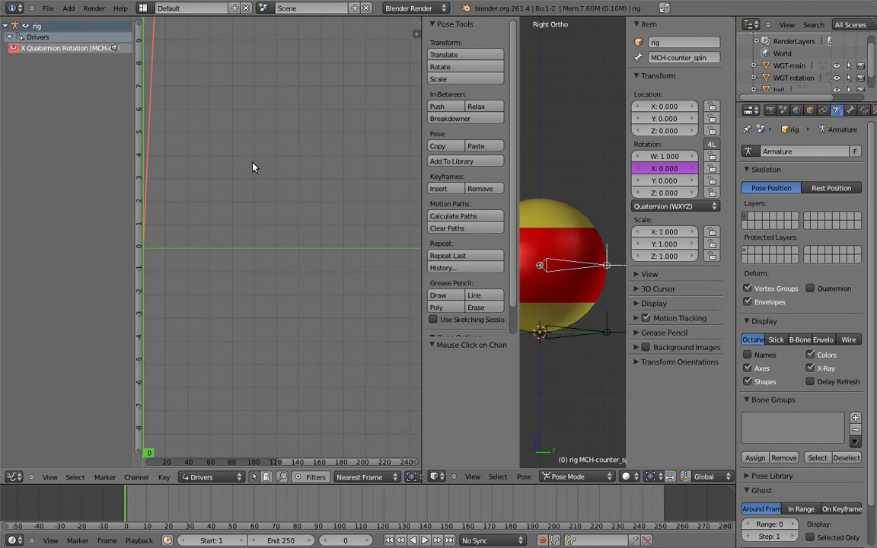
key("n")
Step: Collapse the F-Curve, keyframe and modifier panels and set the variable's channel to X Rotation
left_click_drag(423, 137, 364, 137)
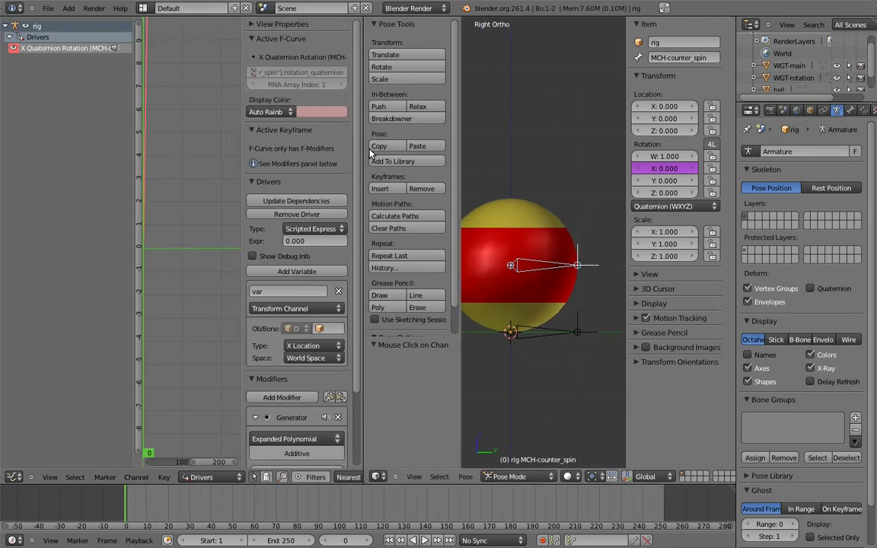
left_click(251, 38)
left_click(253, 54)
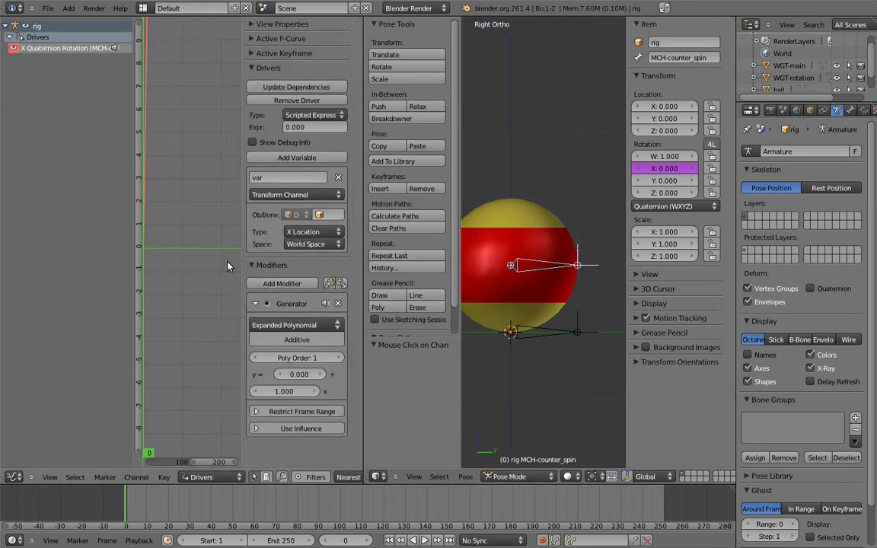
left_click(253, 266)
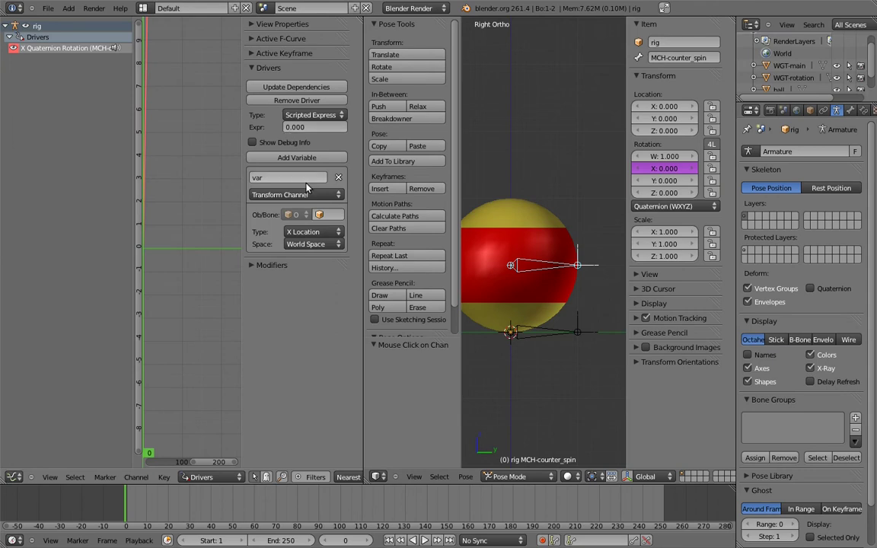
left_click(309, 232)
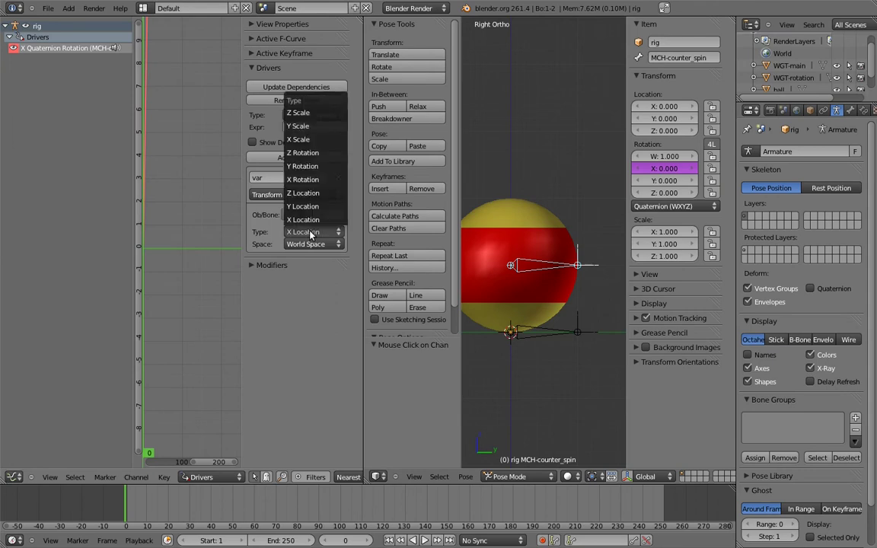
left_click(287, 178)
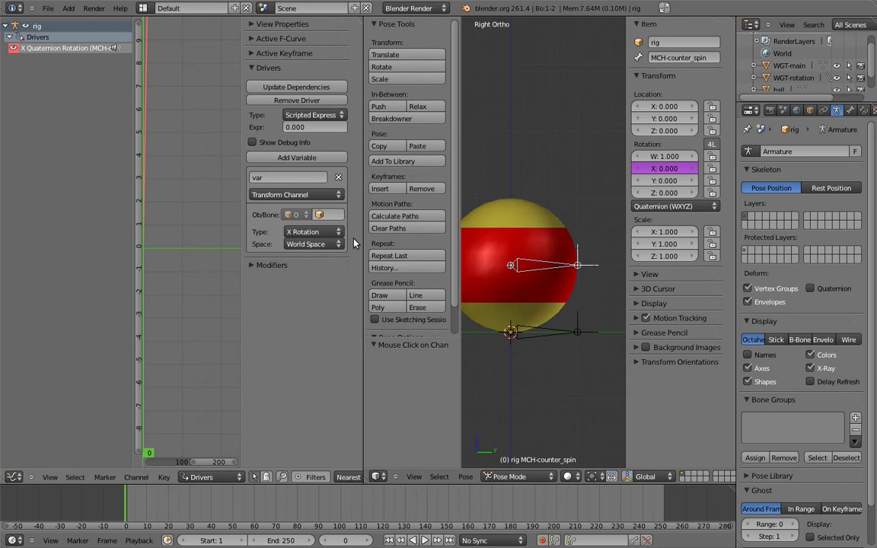
Step: Change the driver variable to a Single Property type targeting the rig object
left_click(276, 194)
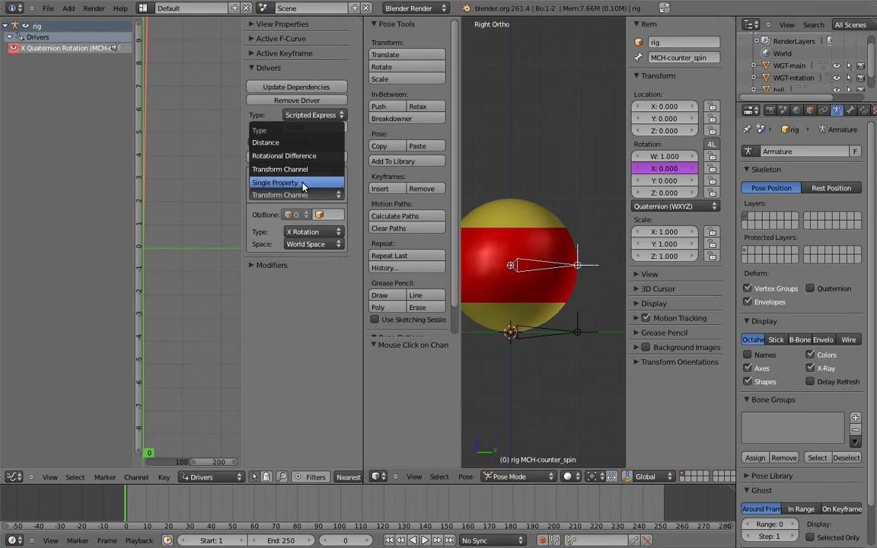
left_click(302, 186)
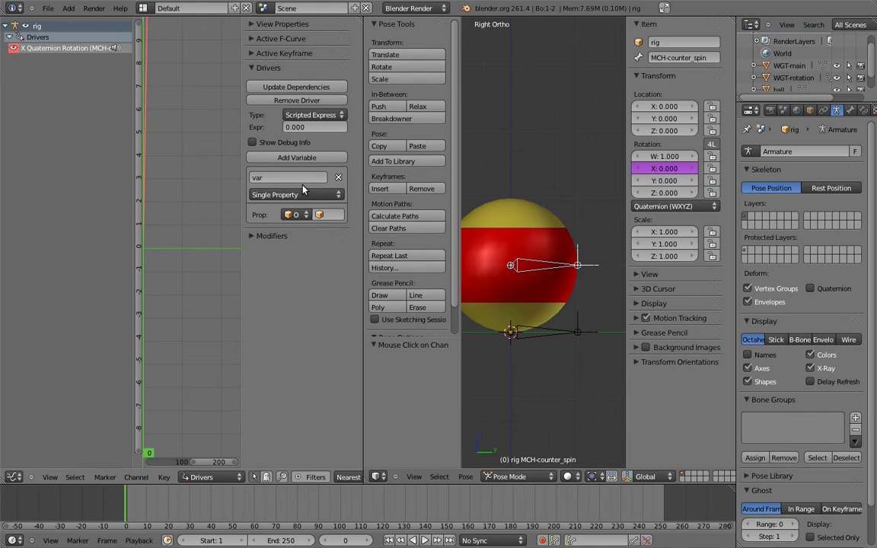
left_click(333, 218)
left_click(331, 243)
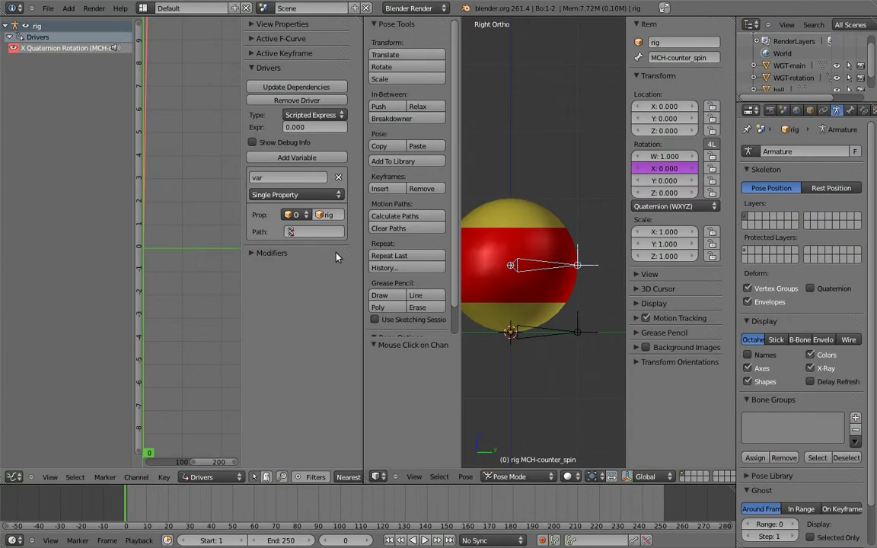
Step: Copy the data path of main's quaternion rotation, then reselect MCH-counter_spin
right_click(546, 335)
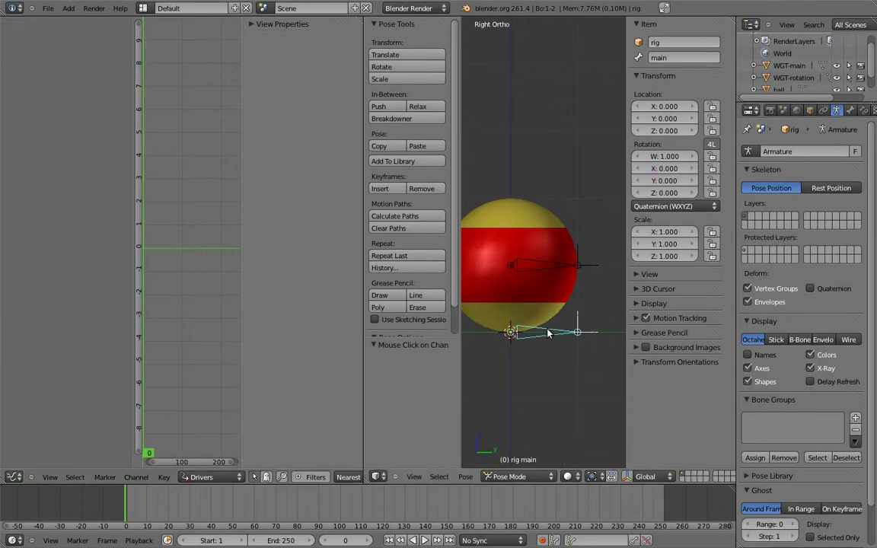
right_click(671, 174)
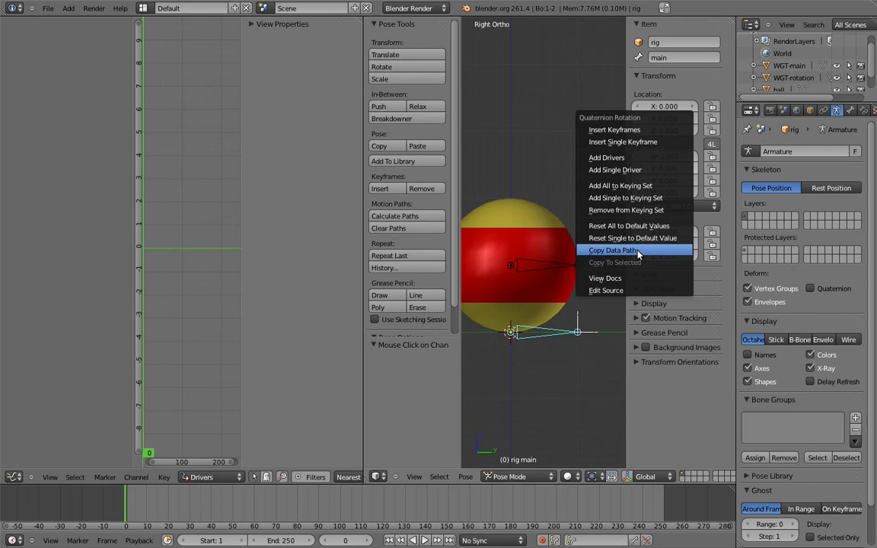
left_click(637, 252)
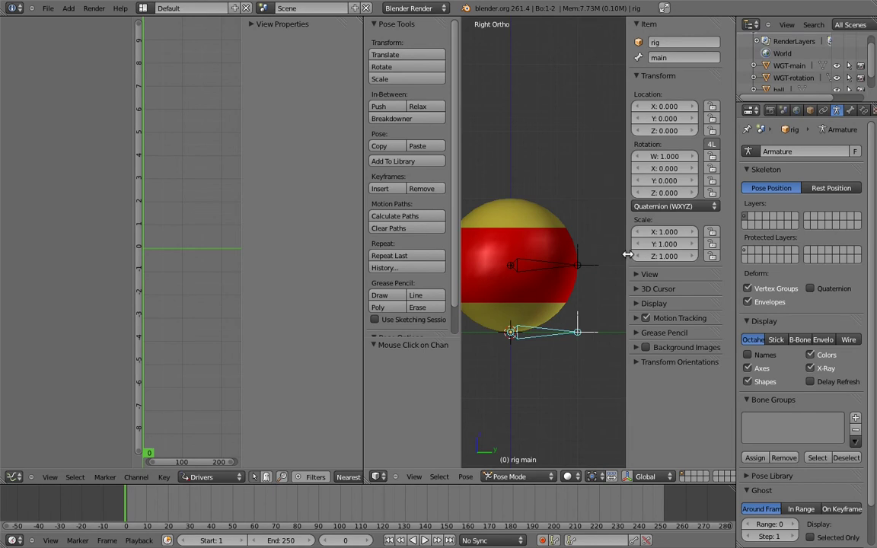
right_click(542, 260)
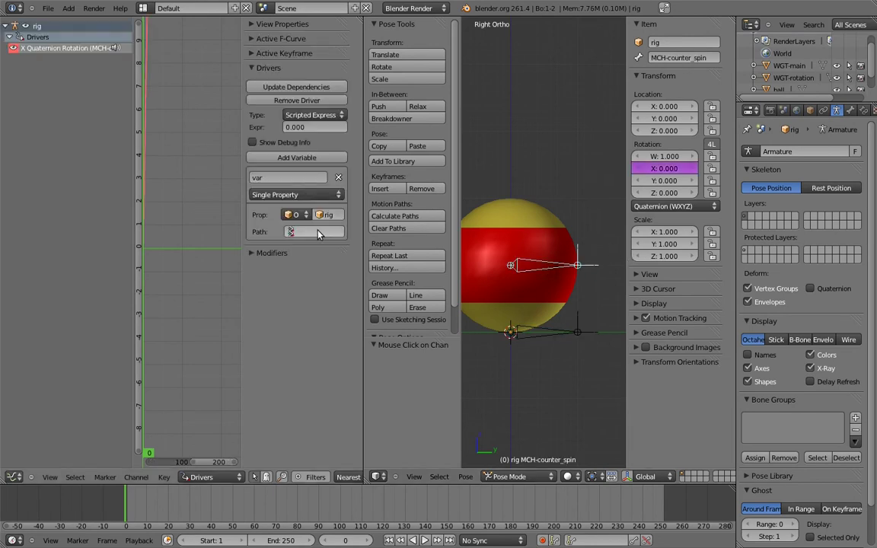
Step: Paste main's rotation path into the variable and append .x, giving pose.bones["main"].rotation_quaternion.x
key("ctrl+v")
left_click_drag(243, 220, 162, 220)
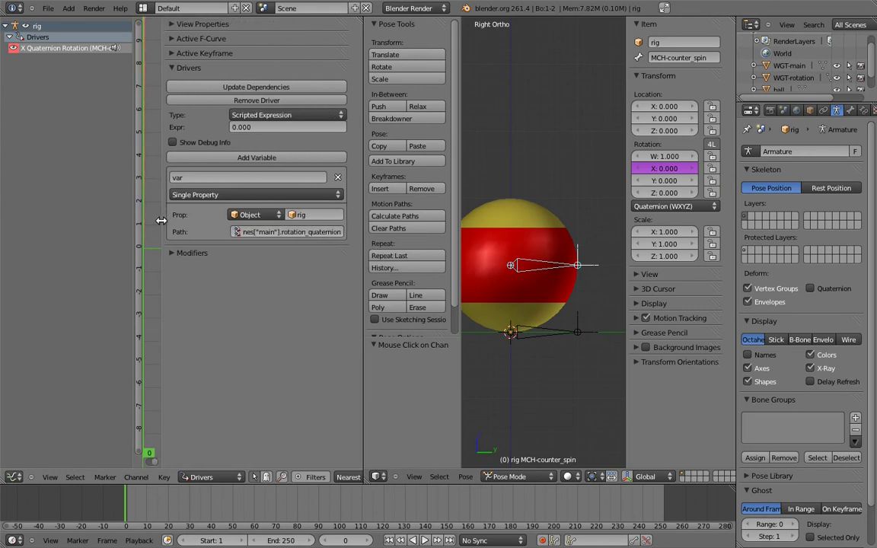
left_click_drag(363, 213, 465, 213)
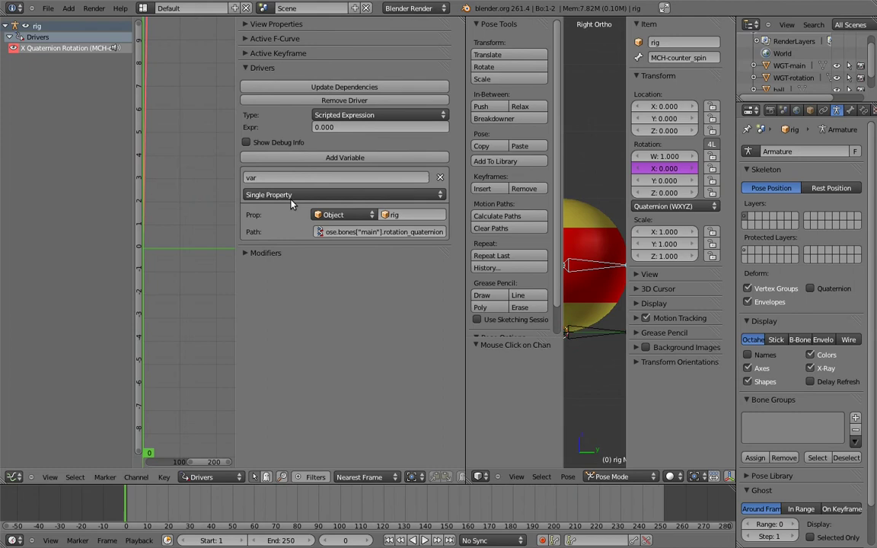
left_click_drag(239, 228, 179, 218)
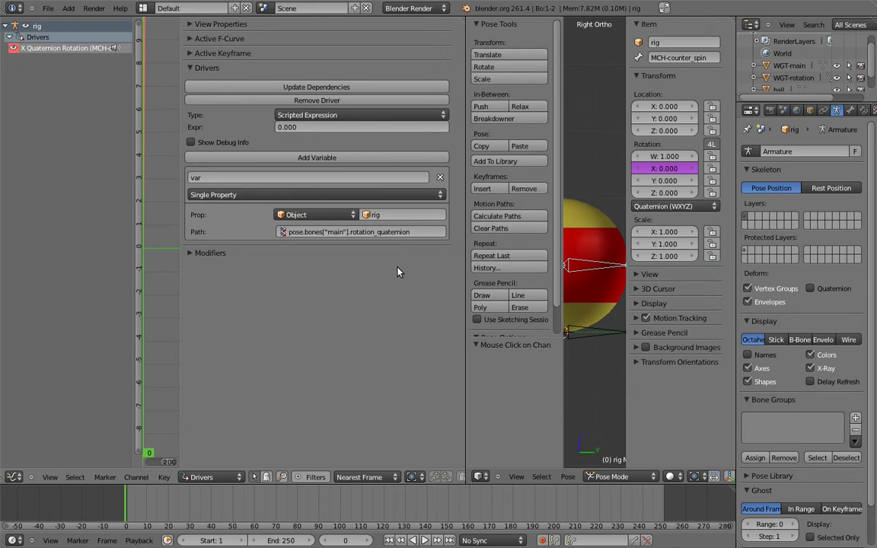
left_click(420, 233)
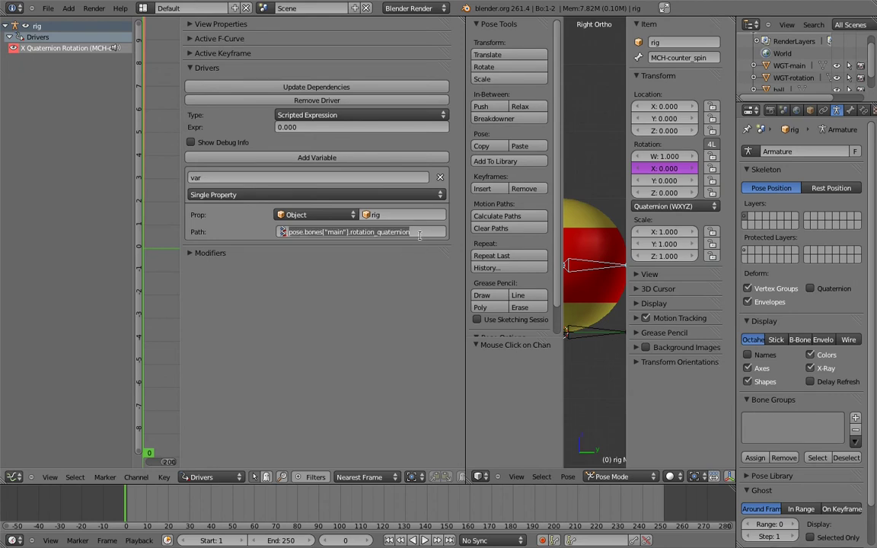
key("End")
type(".x")
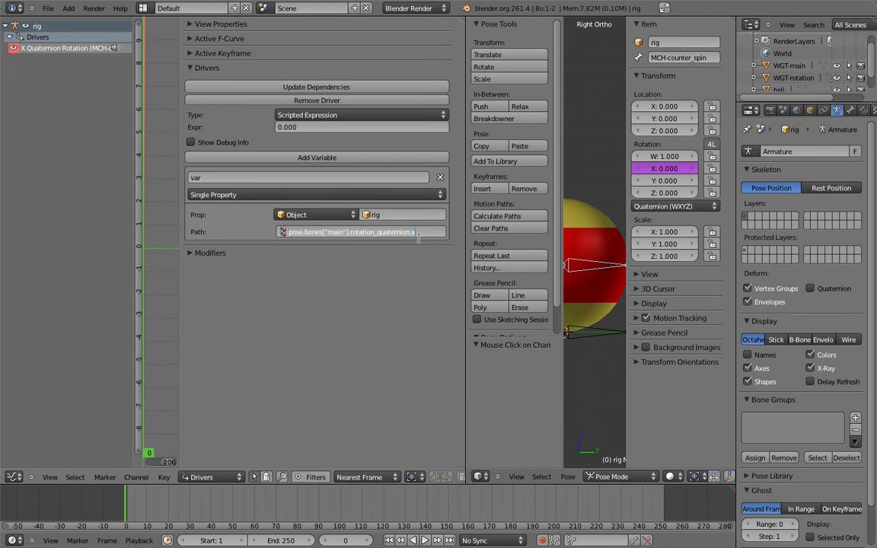
key("Return")
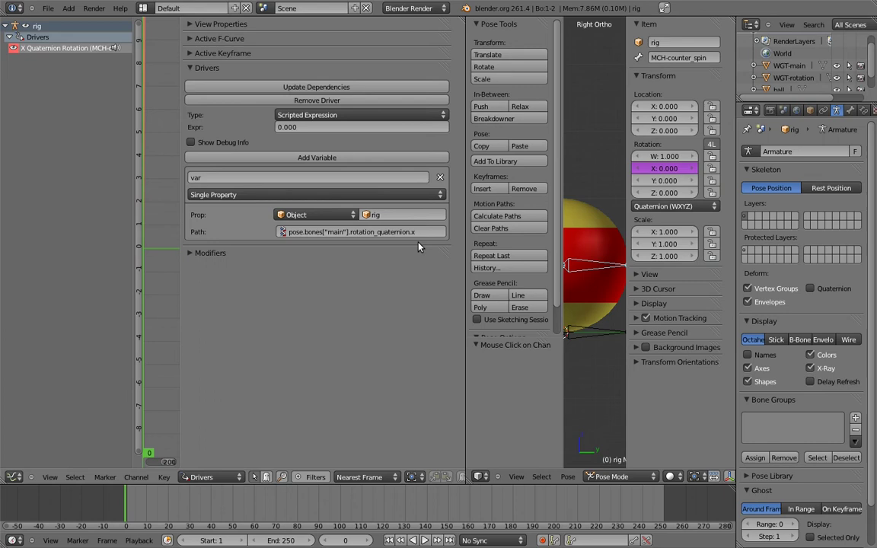
Step: Switch the driver type from Scripted Expression to Sum Values
left_click(362, 117)
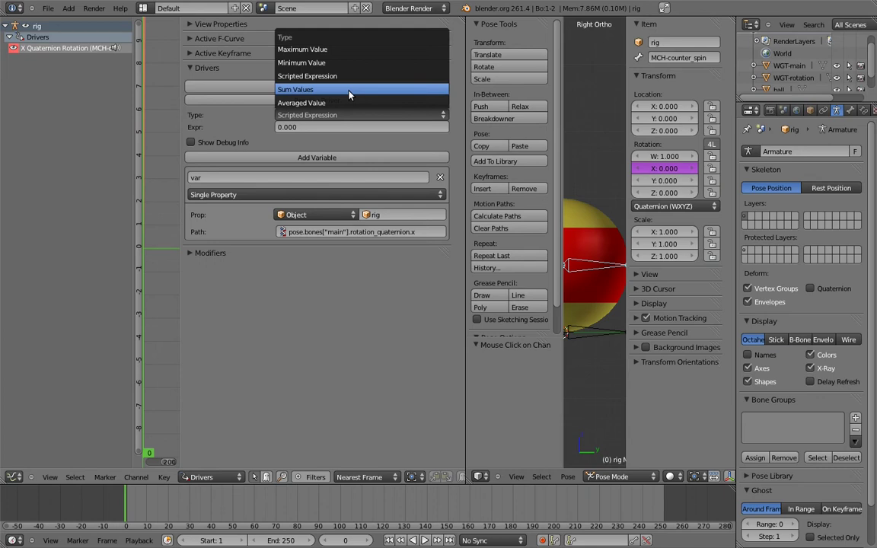
left_click(350, 91)
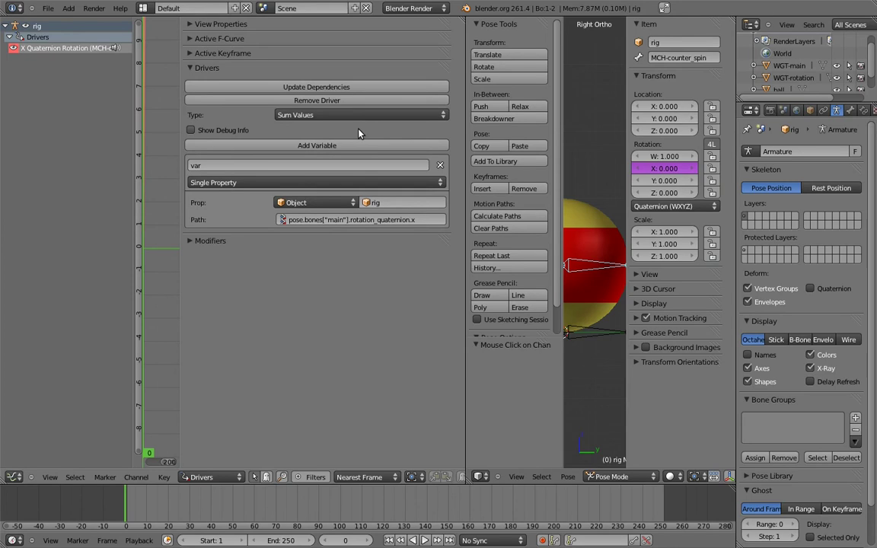
Step: Update the driver dependencies and rotate main from the front view to test it
left_click(372, 89)
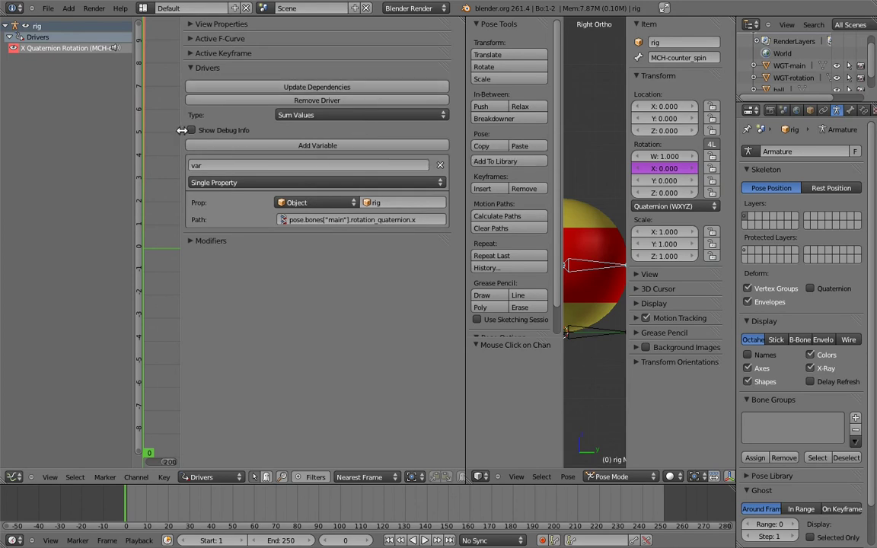
left_click_drag(466, 168, 313, 167)
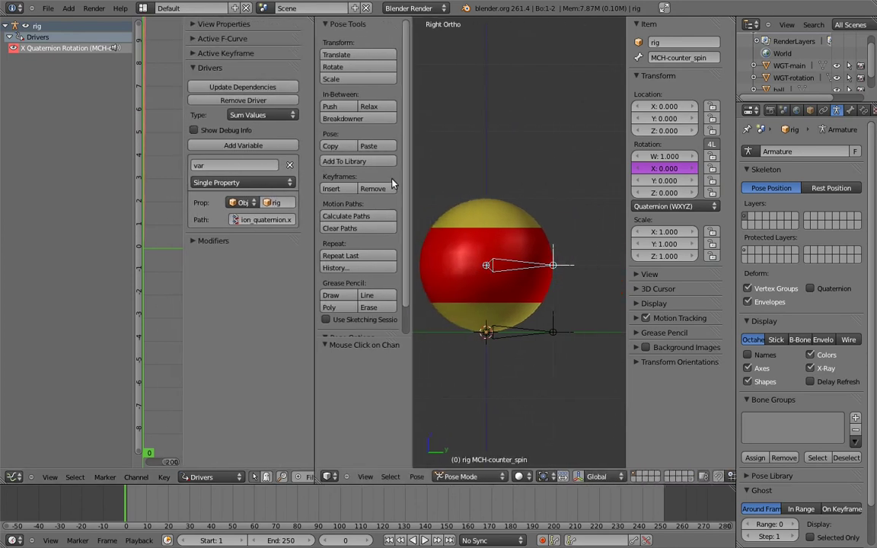
middle_click_drag(475, 198, 489, 211)
key("KP_1")
right_click(522, 329)
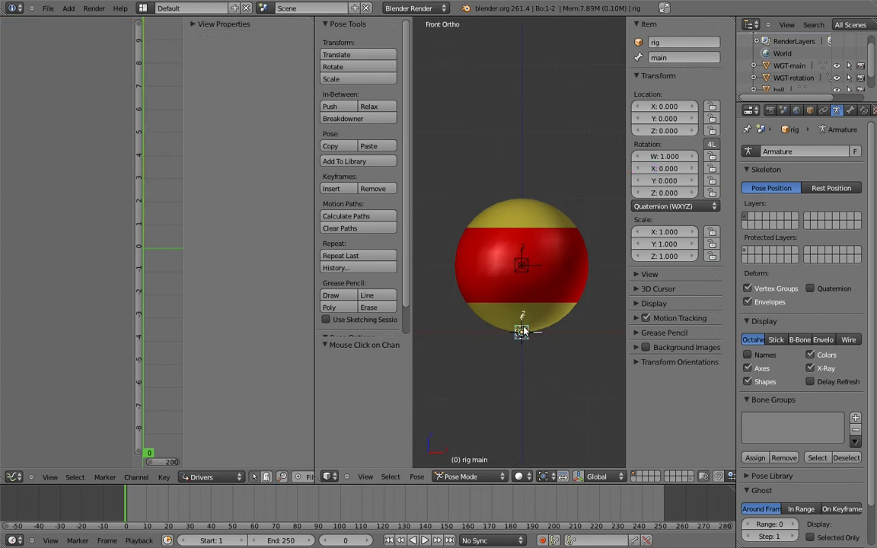
key("r")
left_click(520, 353)
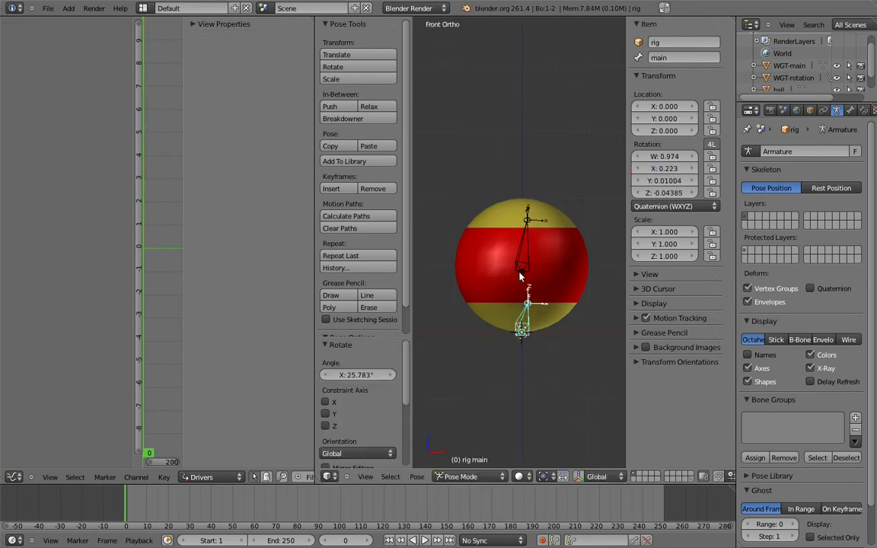
Step: Check MCH-counter_spin's X rotation matches main's 0.223, then clear main's rotation
right_click(527, 269)
right_click(528, 316)
right_click(528, 315)
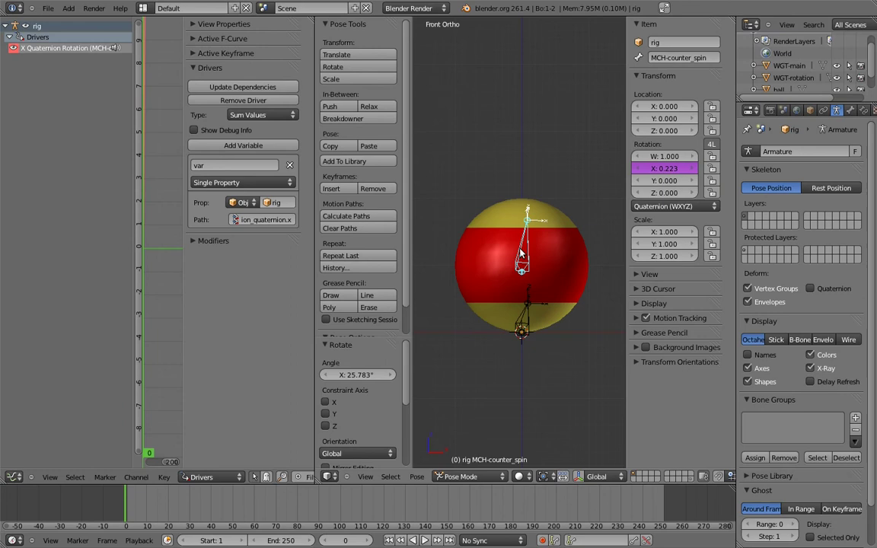
right_click(529, 313)
right_click(531, 310)
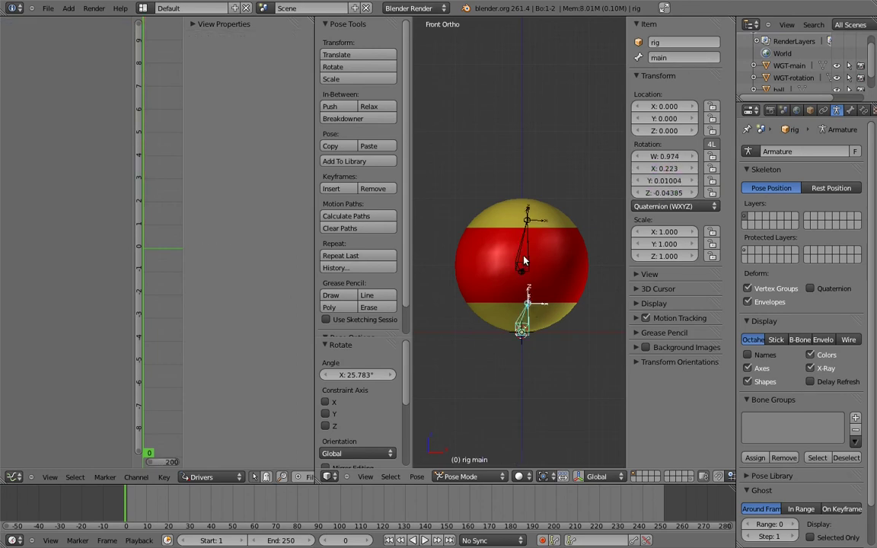
right_click(524, 257)
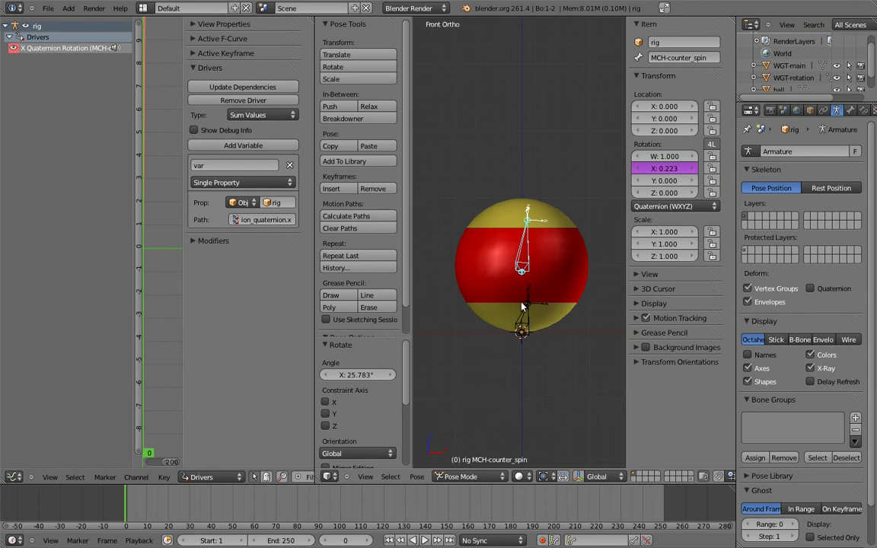
right_click(557, 299)
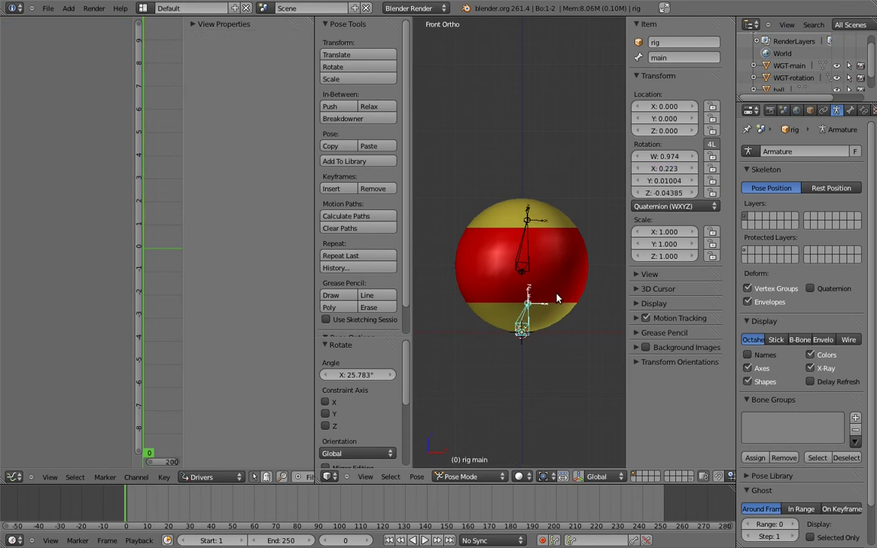
key("alt+r")
Step: Copy MCH-counter_spin's X rotation driver and paste it onto its Y rotation
right_click(524, 264)
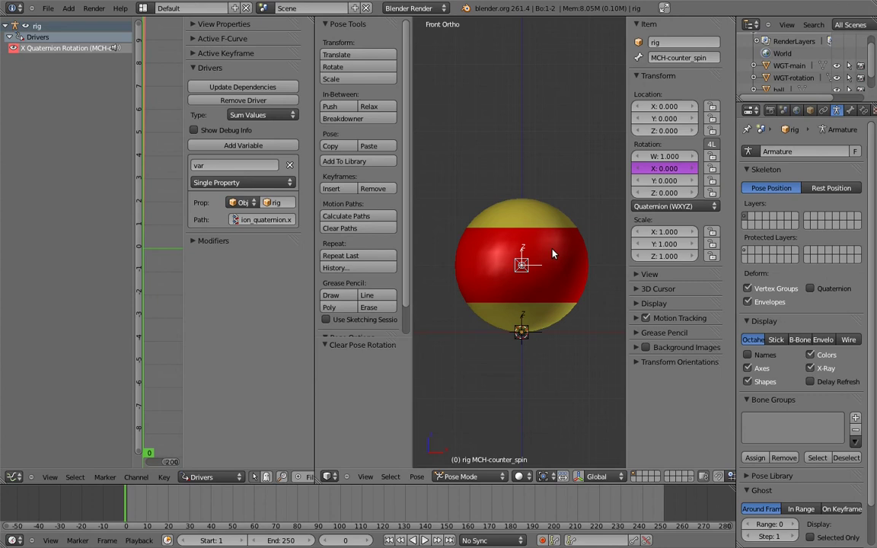
right_click(660, 169)
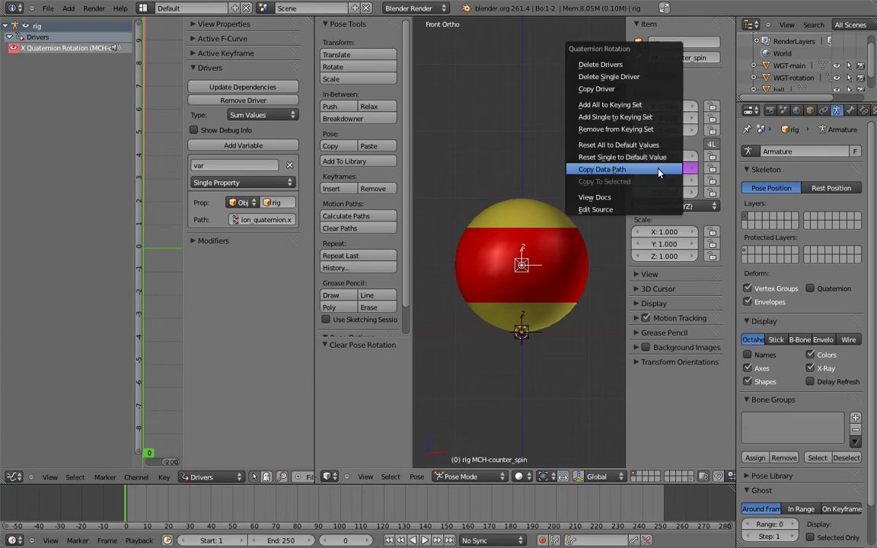
left_click(651, 90)
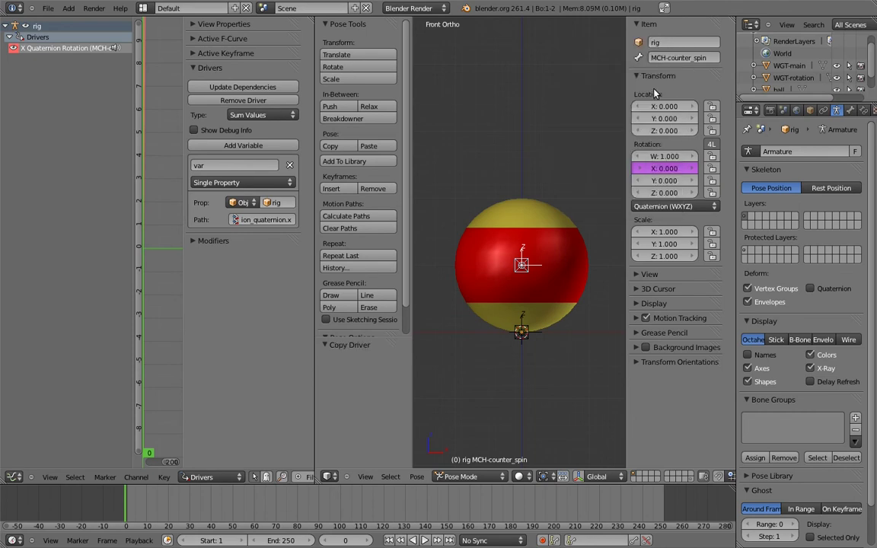
right_click(662, 183)
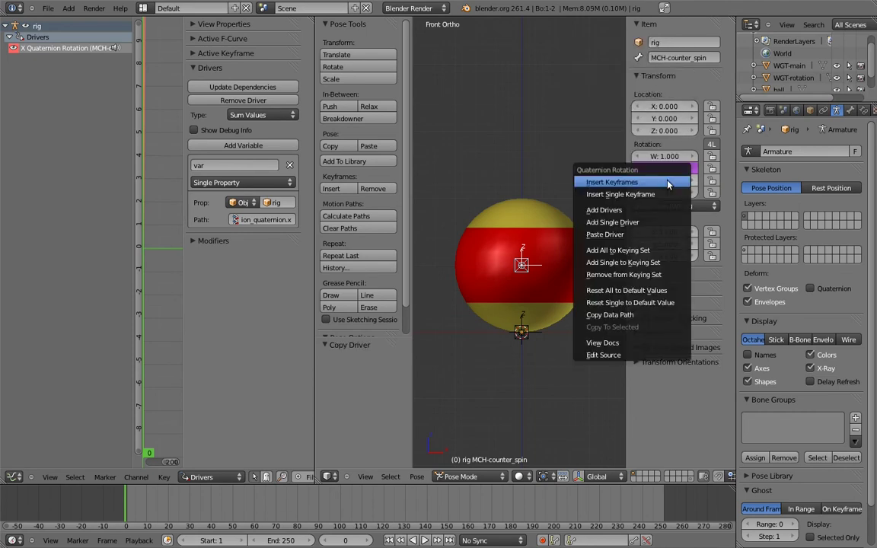
left_click(619, 236)
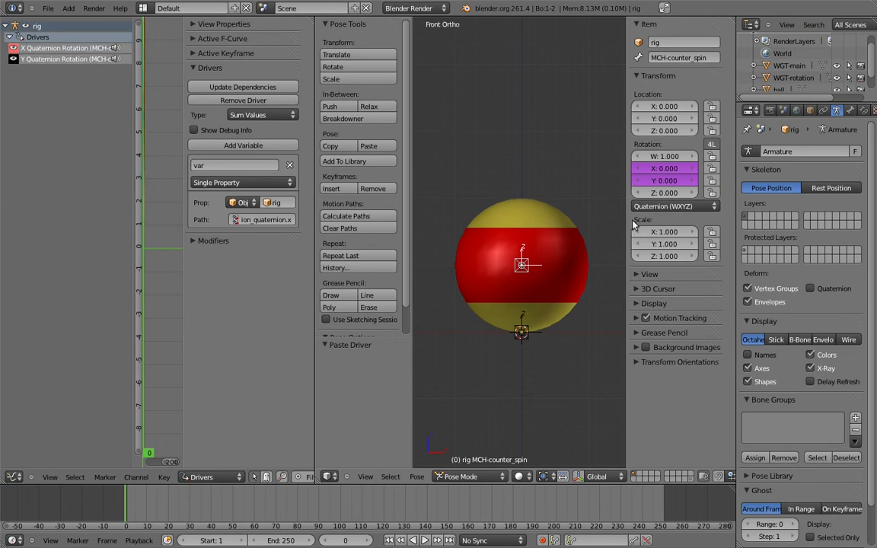
Step: Paste the same driver onto MCH-counter_spin's Z and W quaternion rotations
right_click(661, 195)
left_click(659, 195)
right_click(671, 158)
left_click(670, 156)
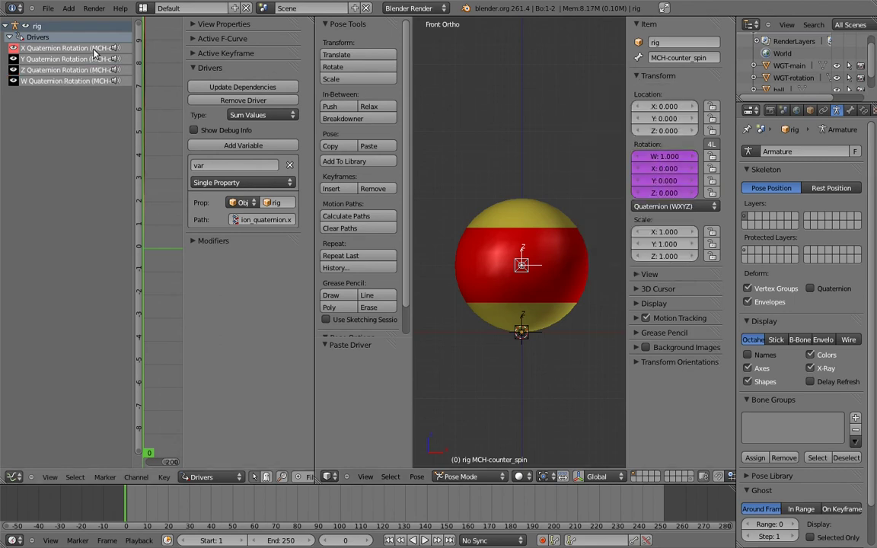
Step: Set the Y and Z driver paths to read main's y and z rotation components
left_click(70, 59)
left_click(284, 220)
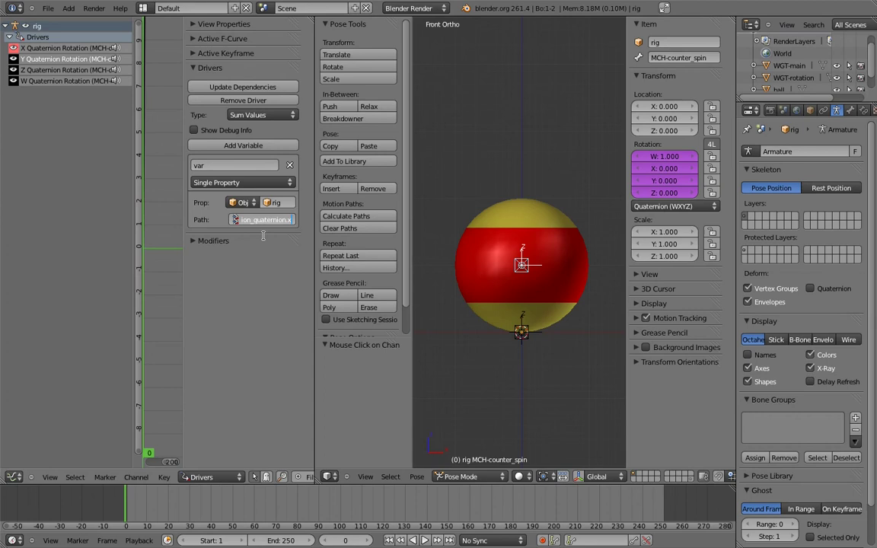
key("Escape")
left_click(49, 69)
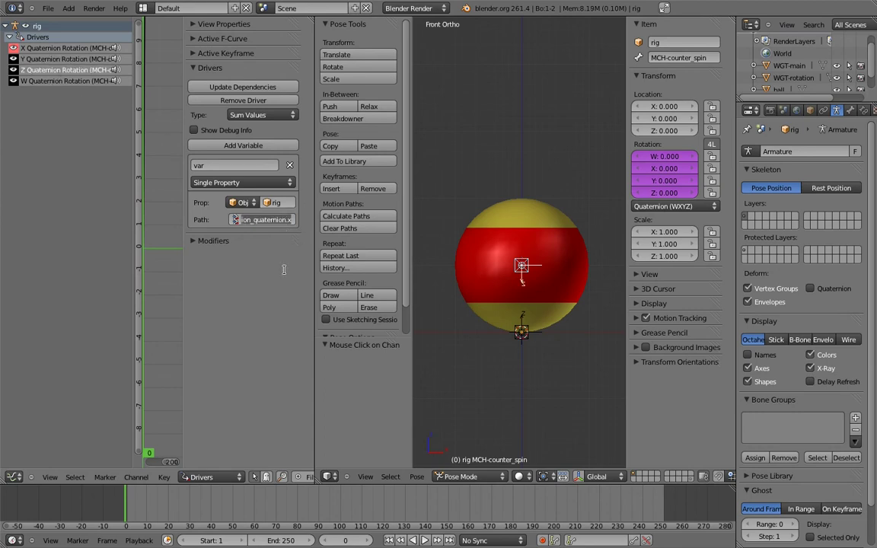
left_click(259, 220)
type("z")
key("Return")
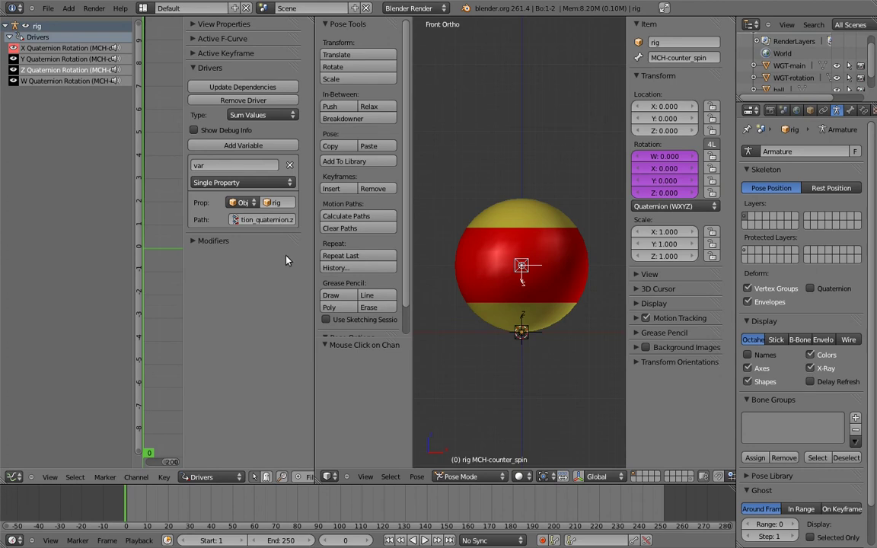
Step: Change the W driver's path suffix to .w and recheck the Y driver
left_click(54, 81)
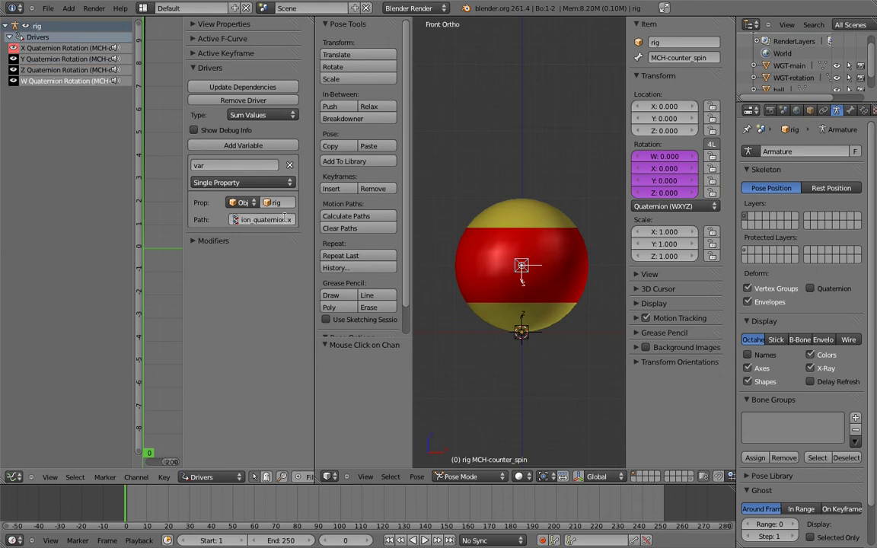
left_click(250, 220)
key("End")
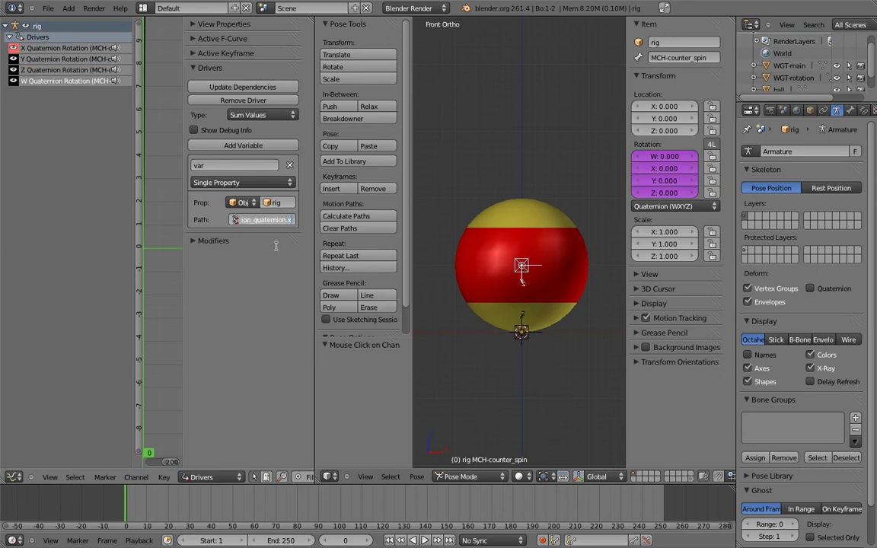
key("BackSpace")
key("BackSpace")
type(".w")
key("Return")
left_click(62, 60)
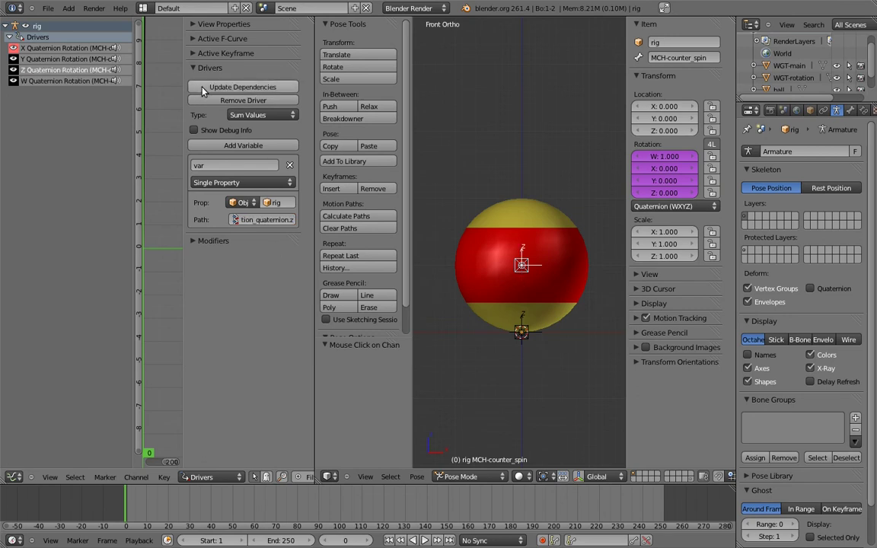
Step: Refresh driver dependencies, then test-rotate the main bone in side view and cancel to rest
left_click(228, 87)
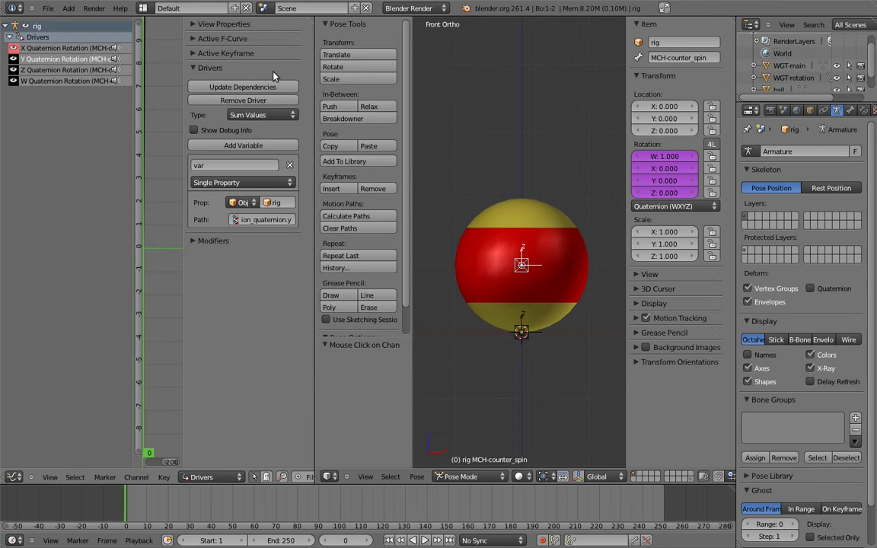
right_click(522, 329)
key("KP_3")
key("r")
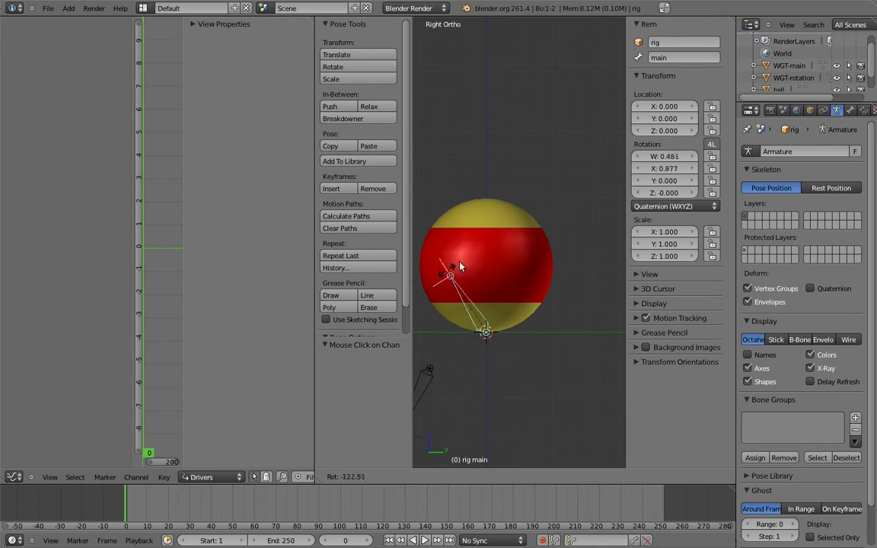
right_click(514, 249)
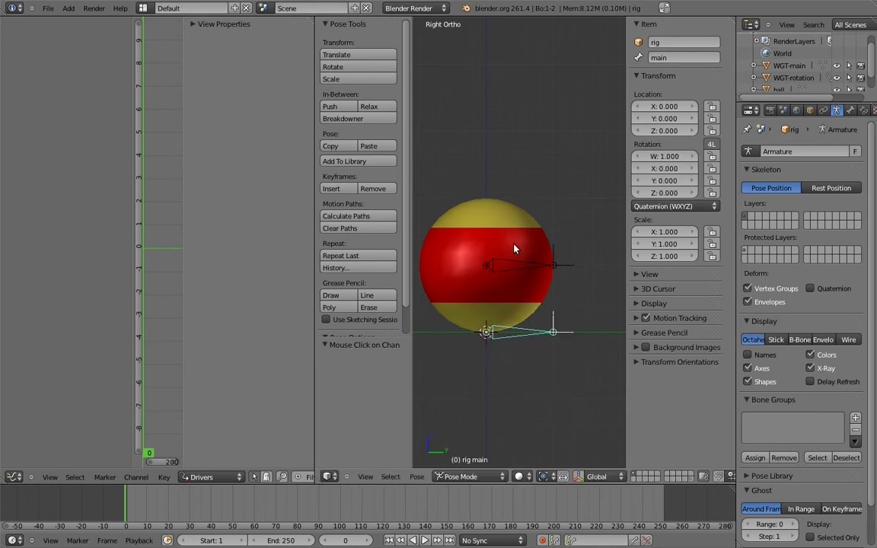
key("r")
key("r")
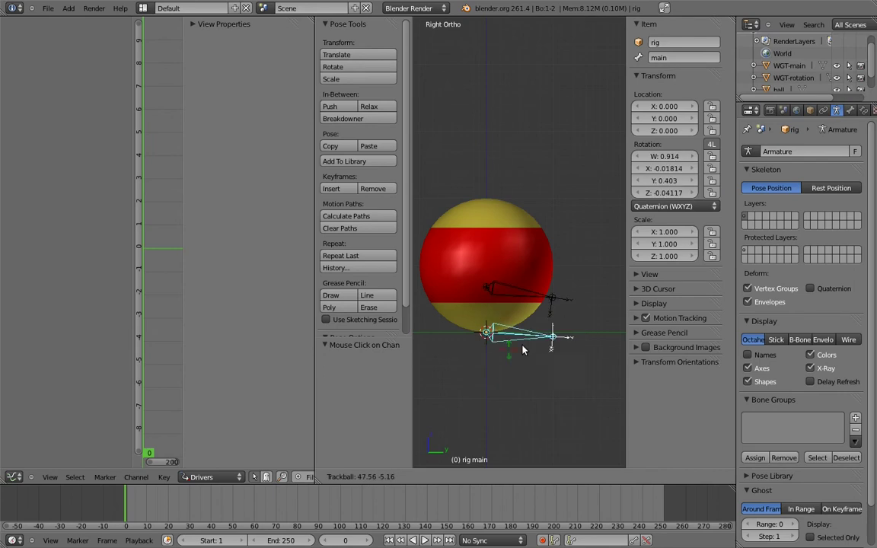
right_click(544, 297)
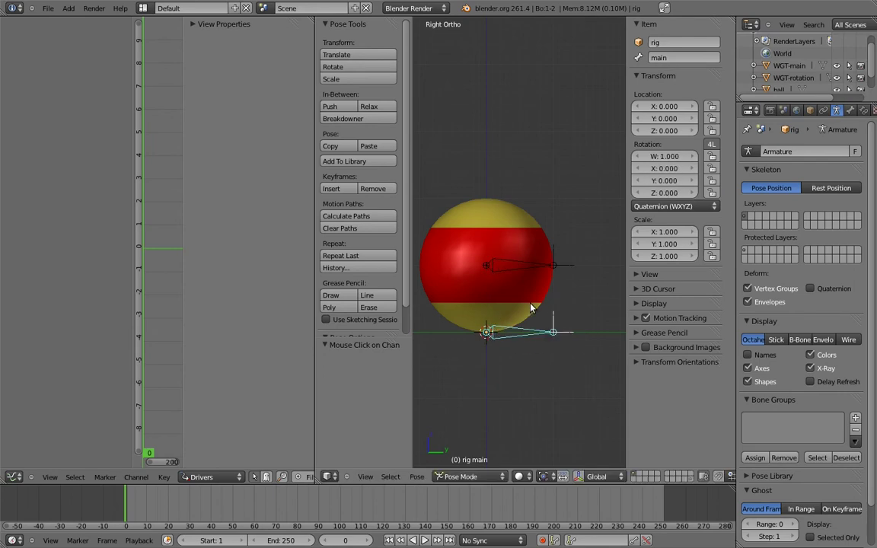
Step: Make MCH-counter_spin's W quaternion driver a scripted expression reading -var
right_click(526, 274)
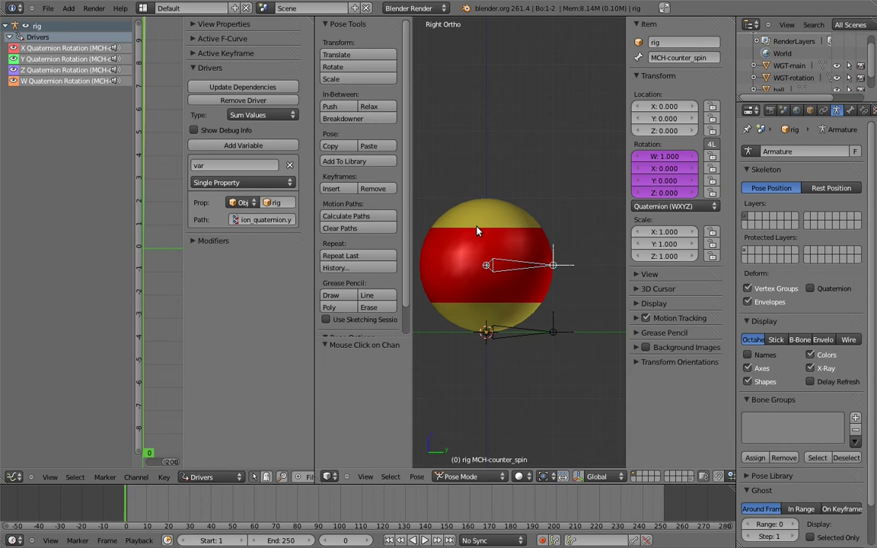
left_click(47, 79)
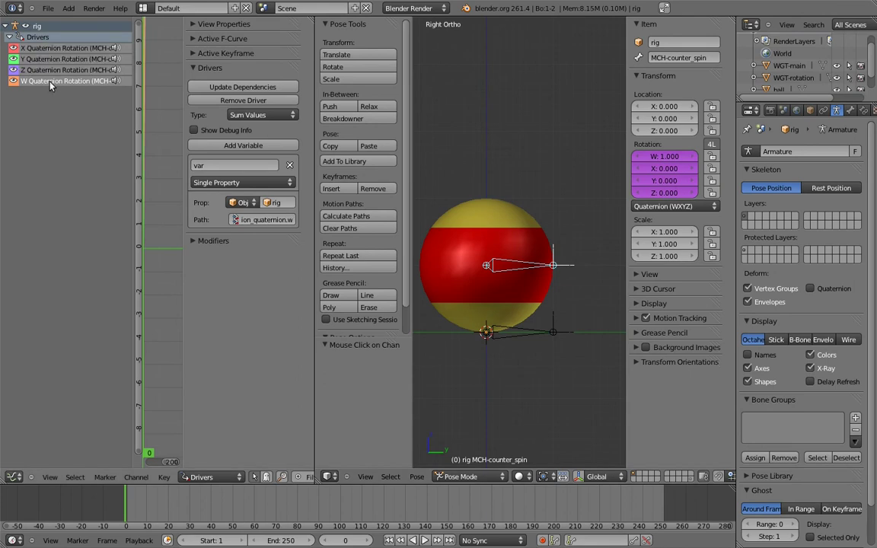
left_click(262, 115)
left_click(237, 78)
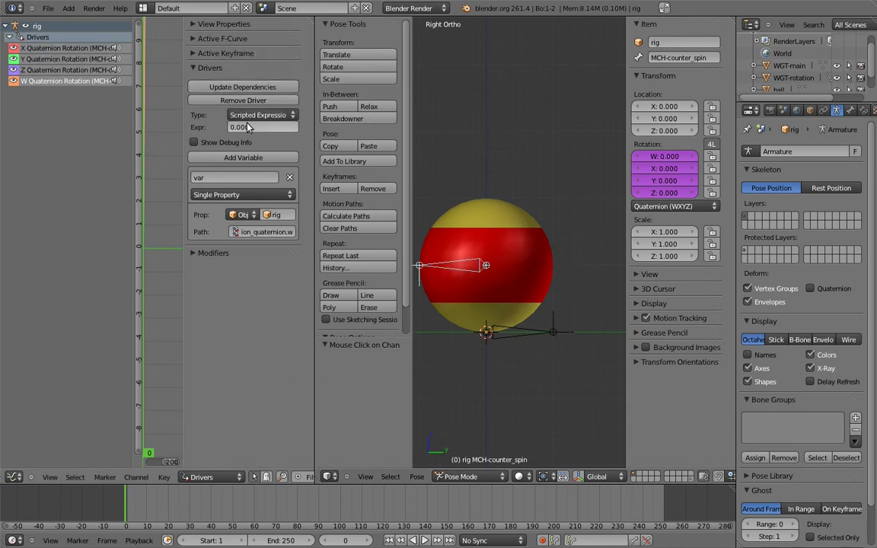
left_click(248, 128)
type("-var")
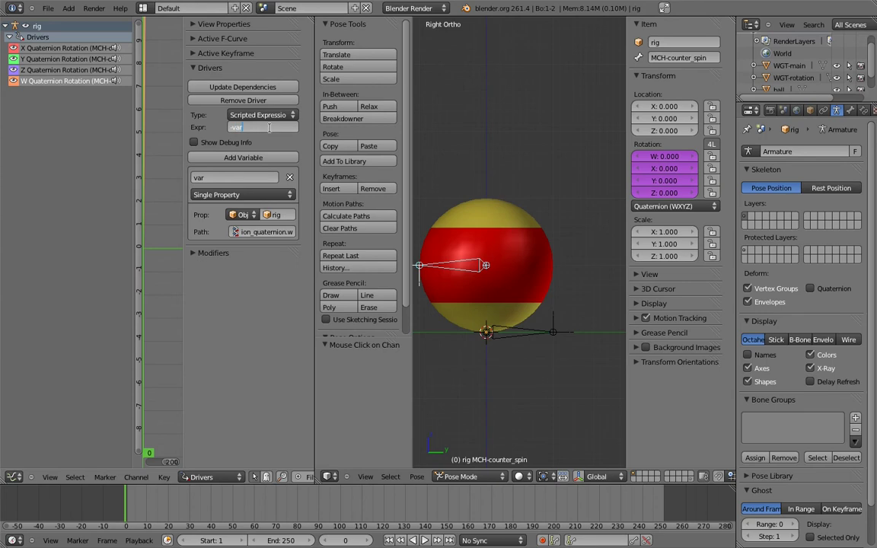
key("Return")
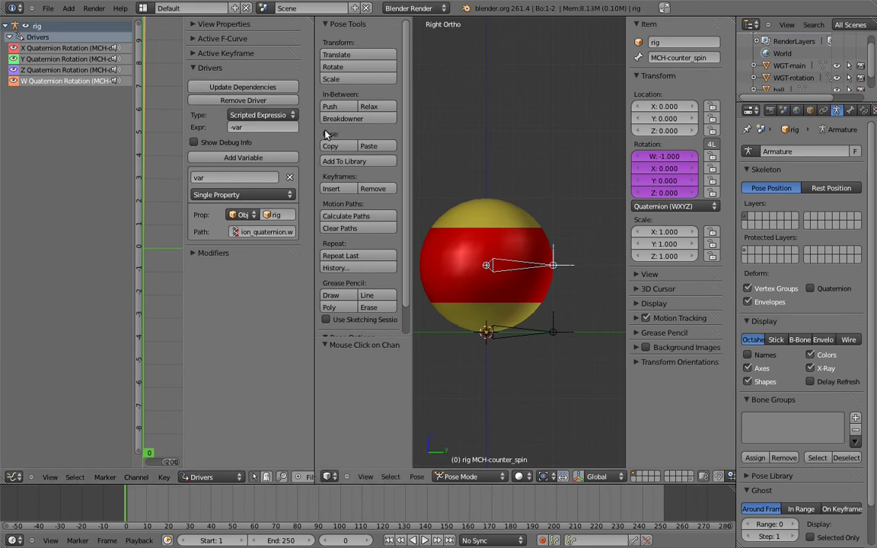
Step: Trackball-rotate the main bone as a test, then cancel back to rest
right_click(526, 332)
key("r")
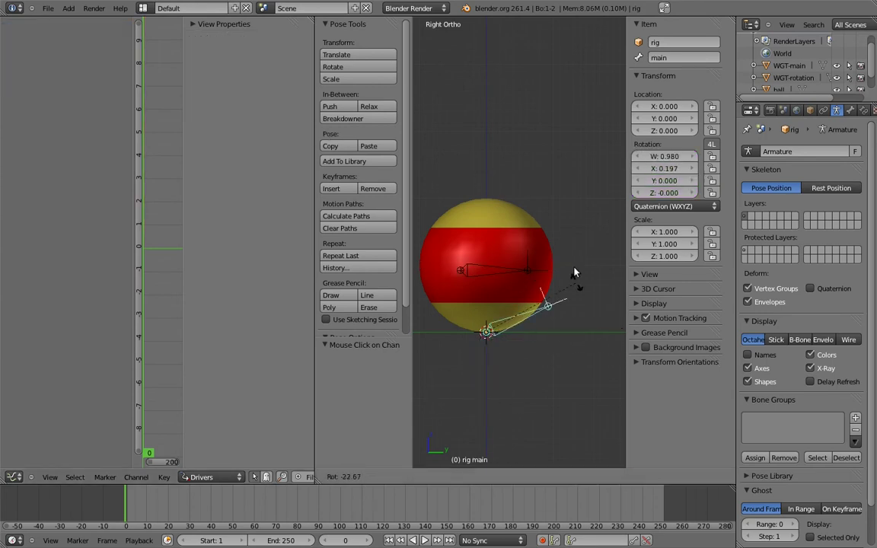
key("r")
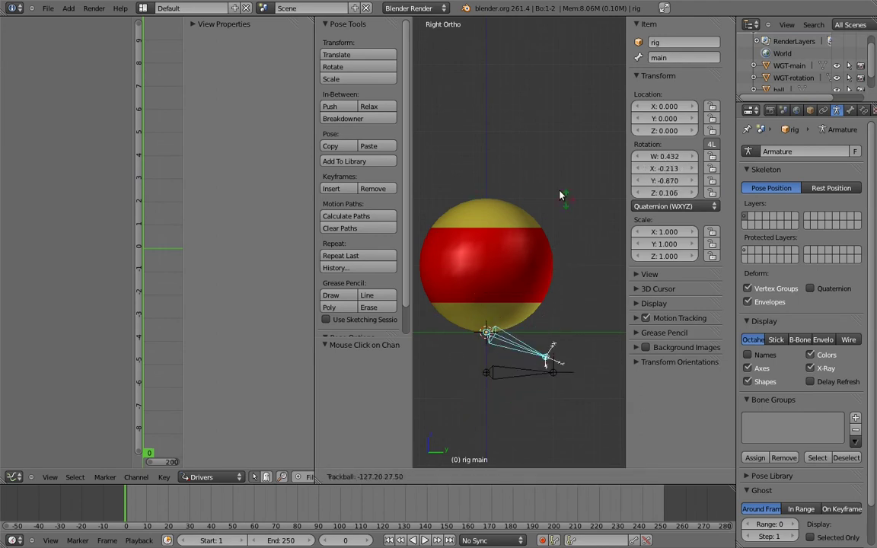
key("Escape")
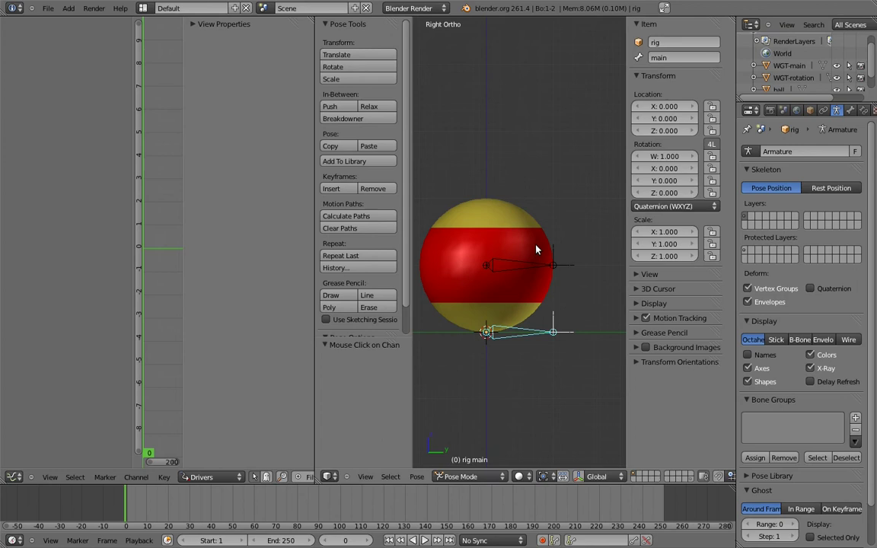
Step: Add a Maintain Volume constraint to the main bone with Z as the free axis
left_click(864, 110)
left_click(761, 166)
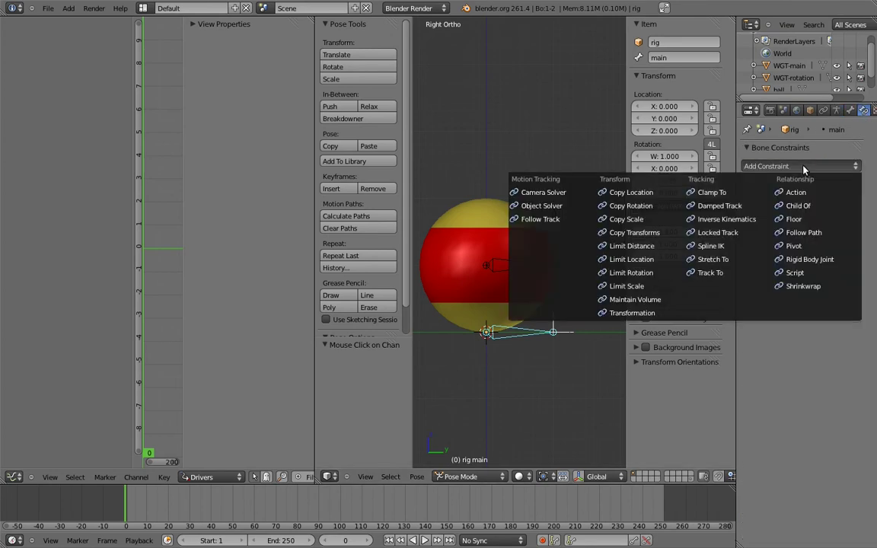
left_click(652, 300)
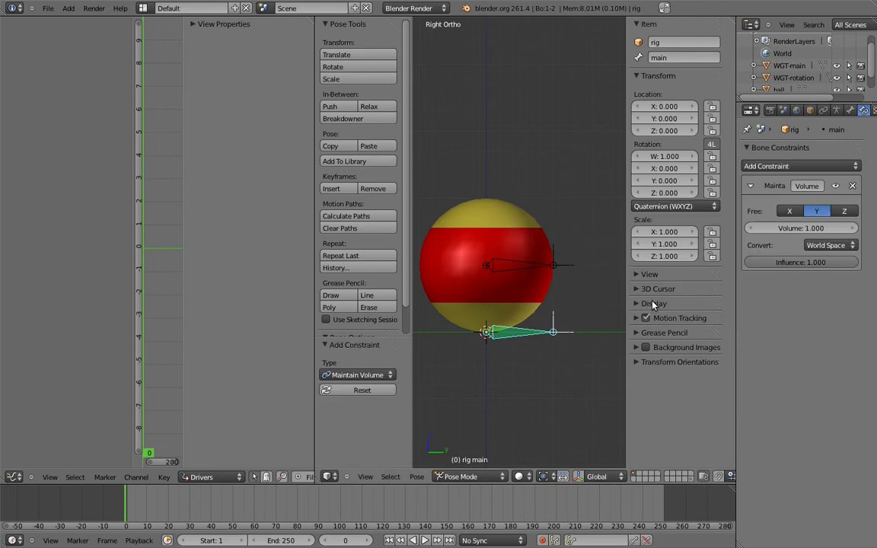
middle_click_drag(555, 264, 515, 262)
scroll(515, 262, "up", 4)
scroll(560, 319, "up", 3)
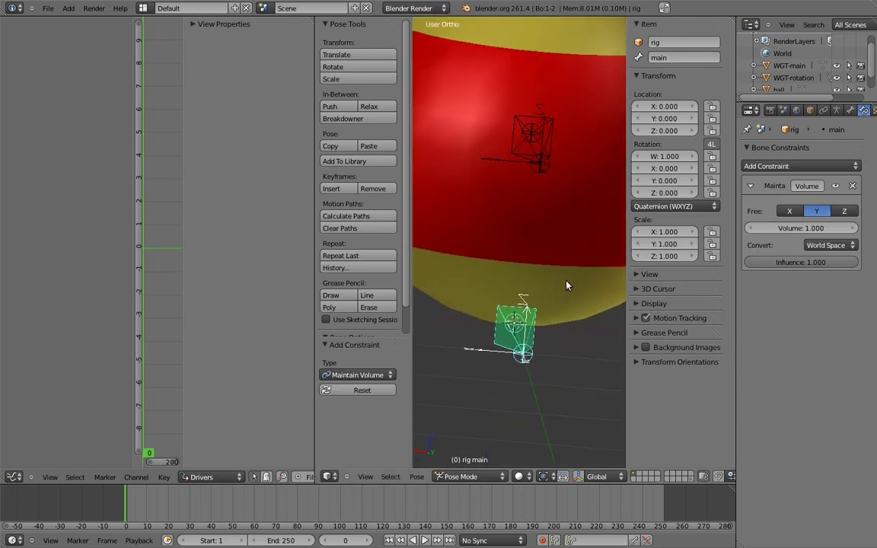
mouse_move(572, 286)
middle_mouse_down()
mouse_move(612, 234)
mouse_move(605, 238)
middle_mouse_up()
left_click(844, 211)
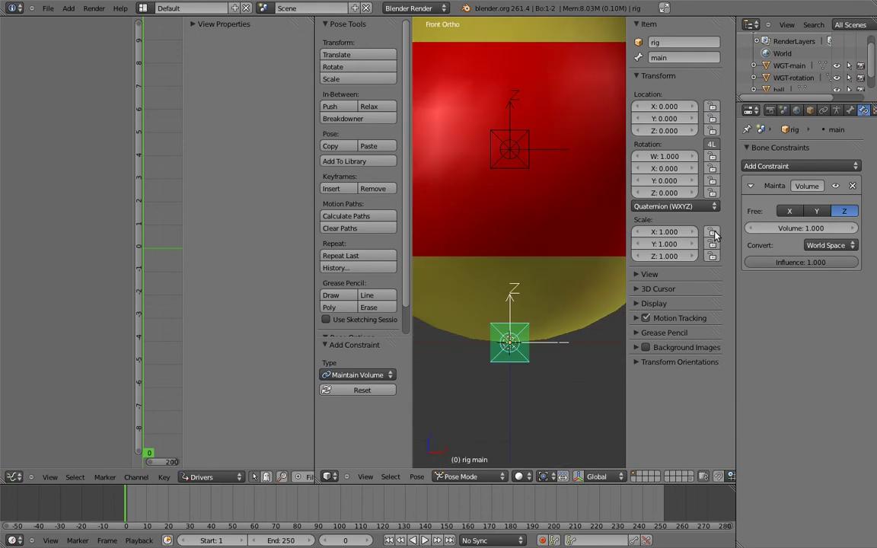
Step: Test-stretch the main bone in front view, then cancel the scale
key("KP_1")
scroll(586, 235, "down", 5)
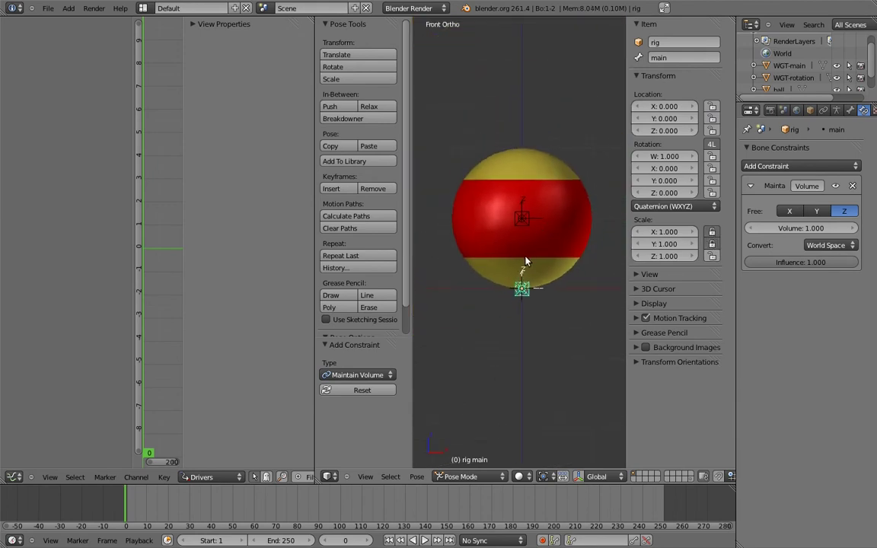
key("s")
key("Escape")
Step: Add a driver to the main bone's Rotation Mode and view it in the Drivers editor
right_click(647, 206)
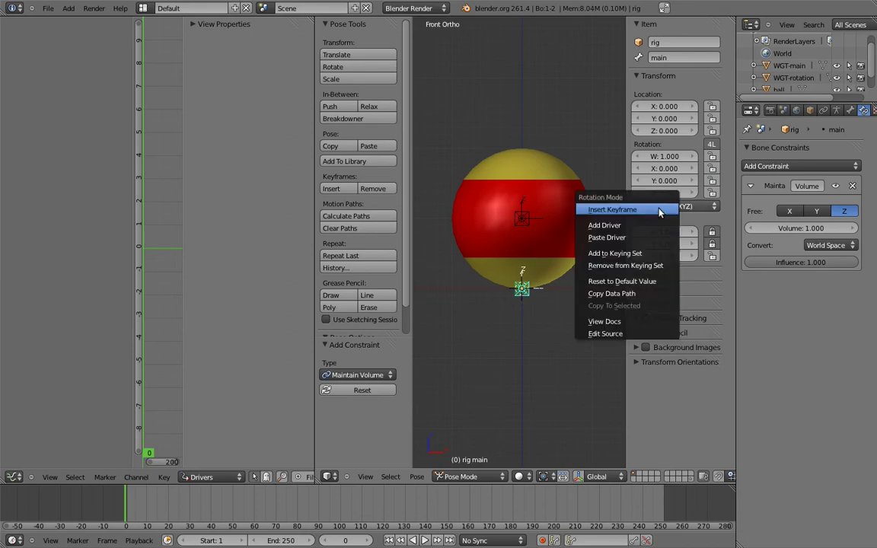
left_click(634, 227)
left_click(52, 49)
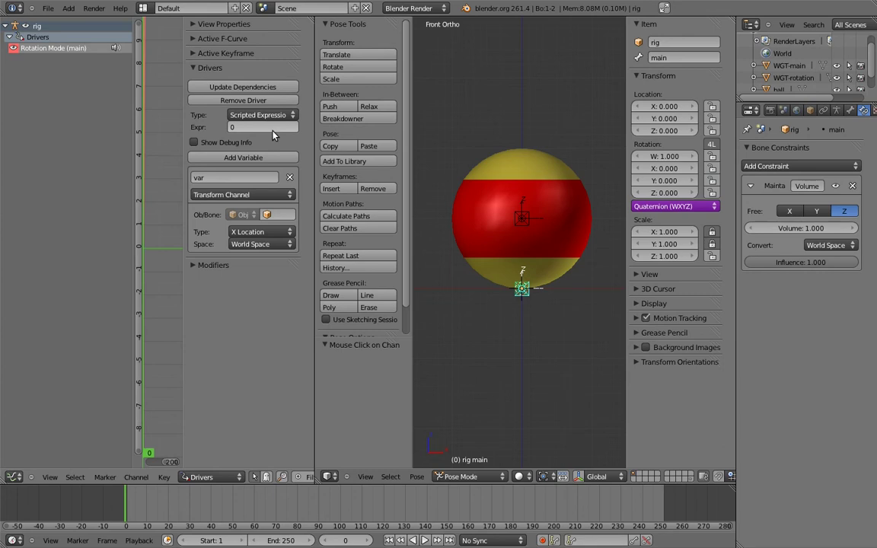
Step: Try changing the rotation mode to confirm it stays Quaternion (WXYZ)
left_click(673, 207)
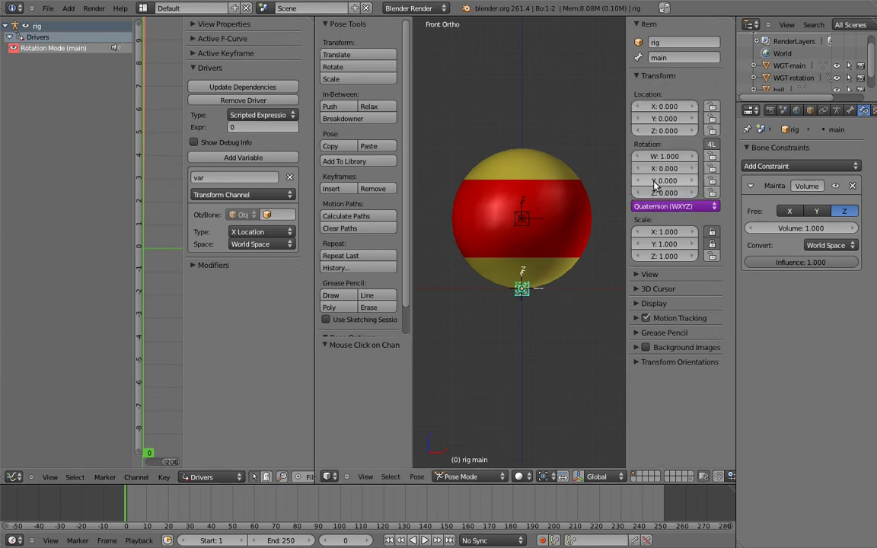
left_click(662, 206)
left_click(658, 188)
left_click(662, 207)
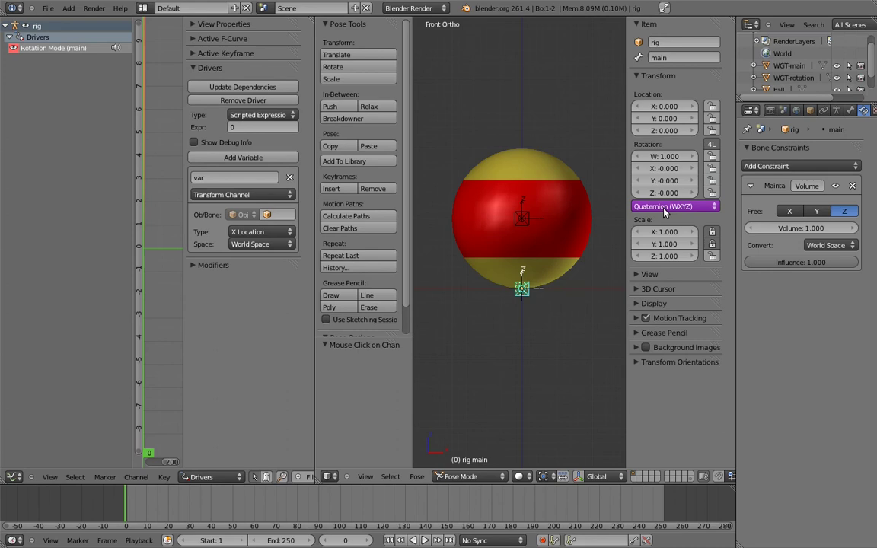
Step: In Edit Mode side view, add a new bone and raise it 1 unit on Z
key("Tab")
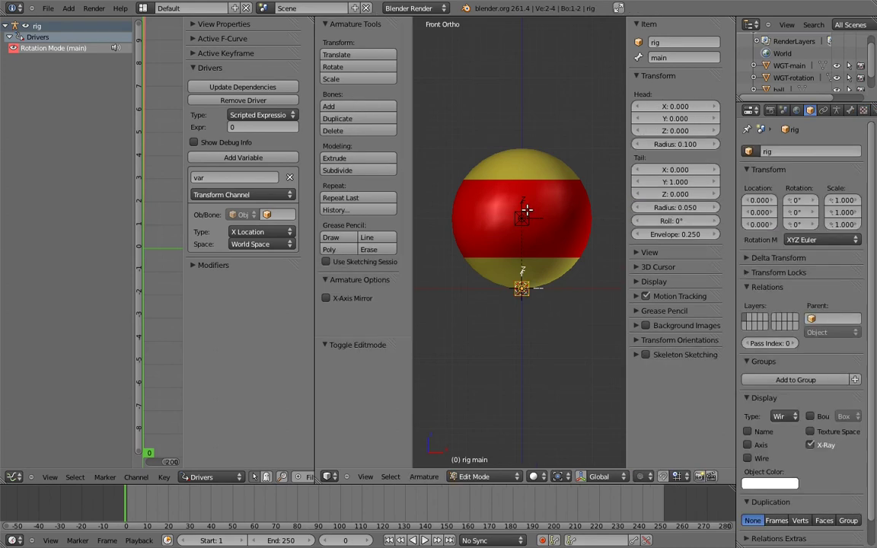
right_click(525, 208)
key("KP_3")
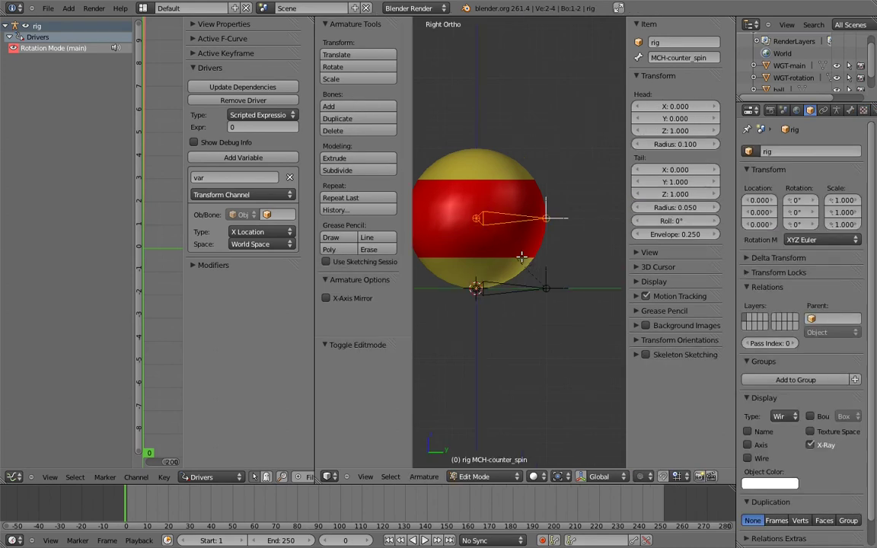
middle_click_drag(473, 235, 490, 236, "shift")
key("shift+a")
right_click(503, 249)
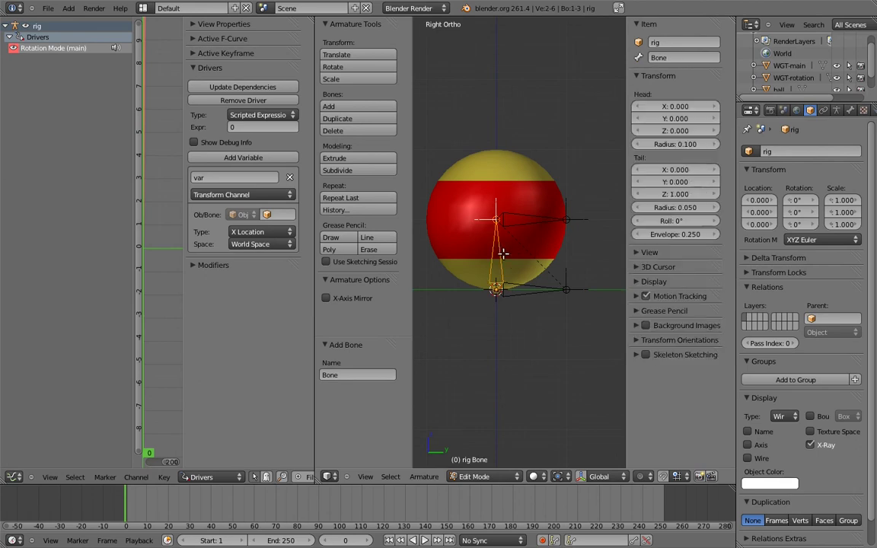
type("gz1")
key("Return")
Step: Shorten MCH-counter_spin's tail by 0.4 on Y and lay the new bone horizontal
right_click(561, 219)
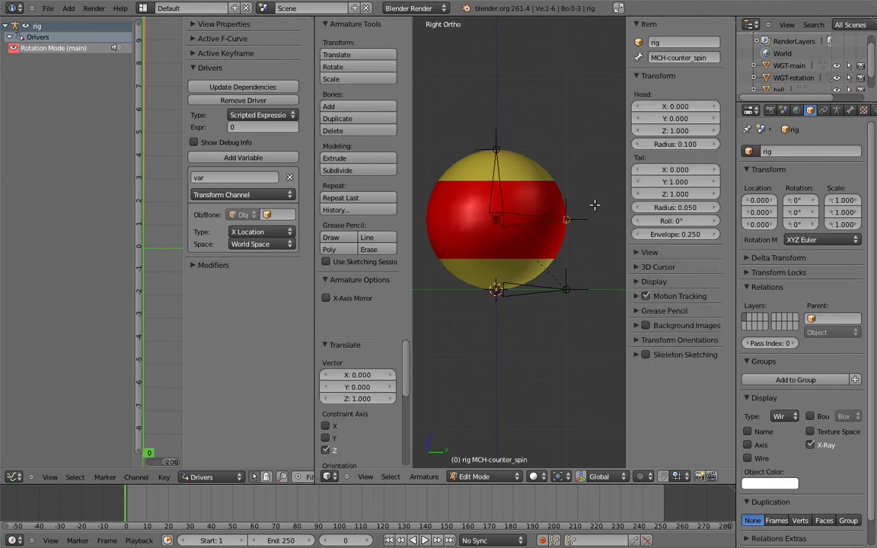
type("gy-0.4000 (0.4000) along global Y axis")
key("Return")
right_click(497, 150)
key("g")
left_click(571, 179)
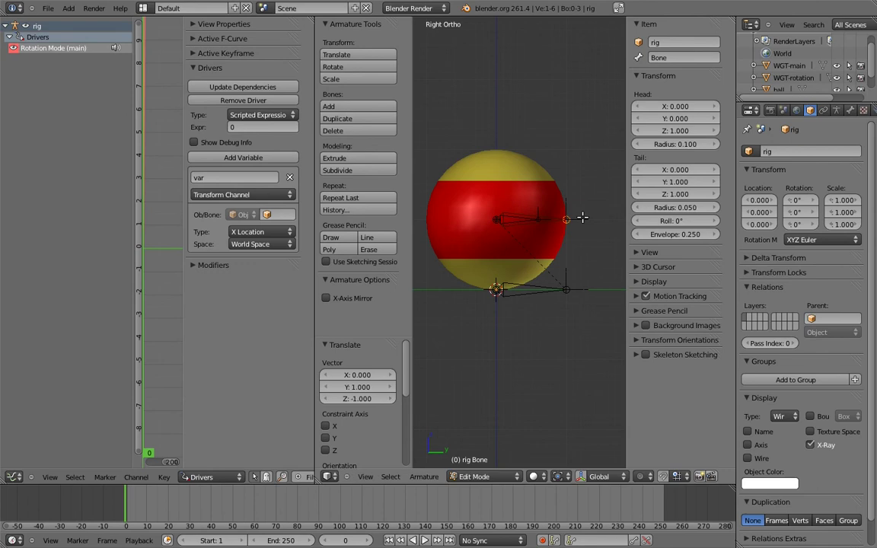
Step: Name the new bone spin and parent it to MCH-counter_spin with Keep Offset
left_click(683, 58)
type("spin")
key("Return")
right_click(540, 217)
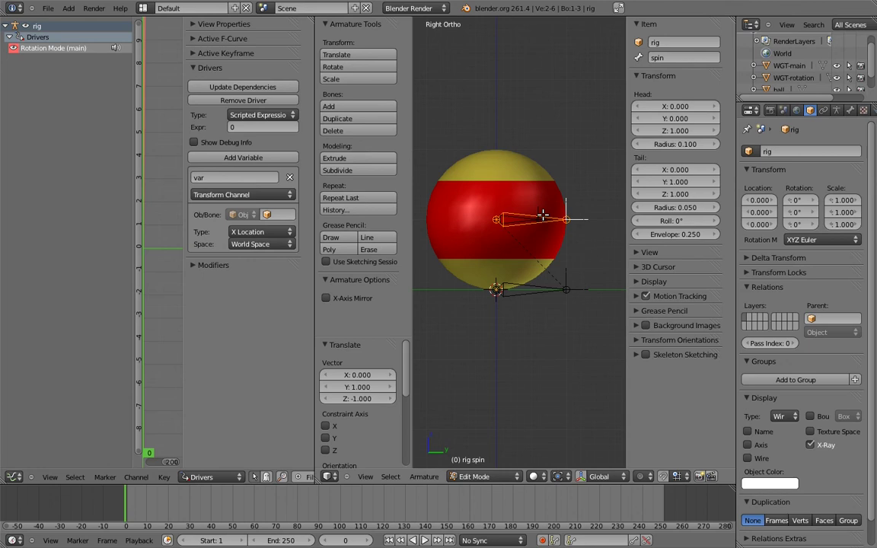
key("ctrl+p")
left_click(516, 210)
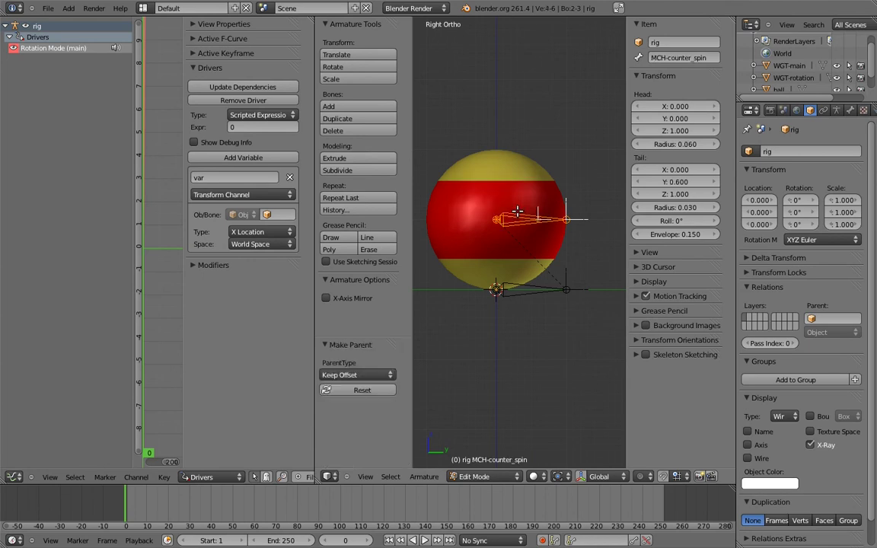
key("ctrl+Tab")
Step: Parent the ball object to the spin bone and test-rotate it
right_click(548, 183)
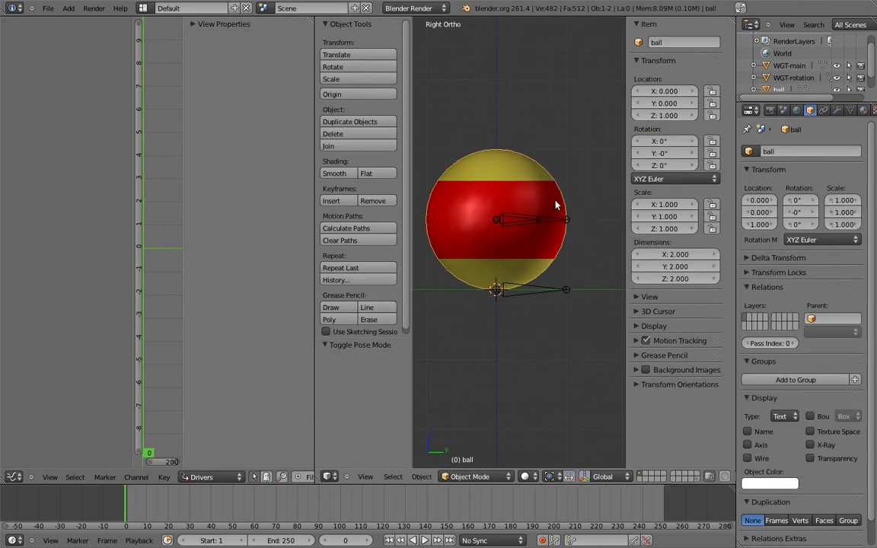
right_click(558, 221, "shift")
key("ctrl+p")
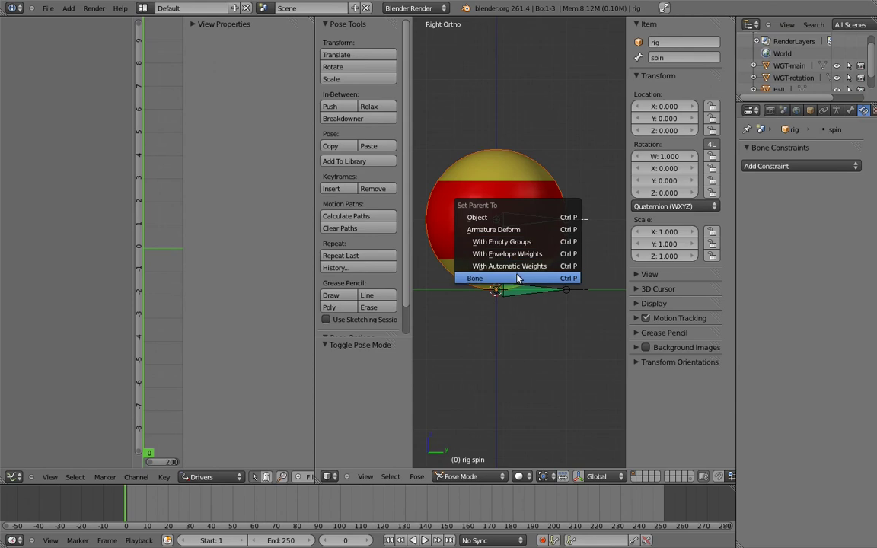
left_click(468, 252)
key("r")
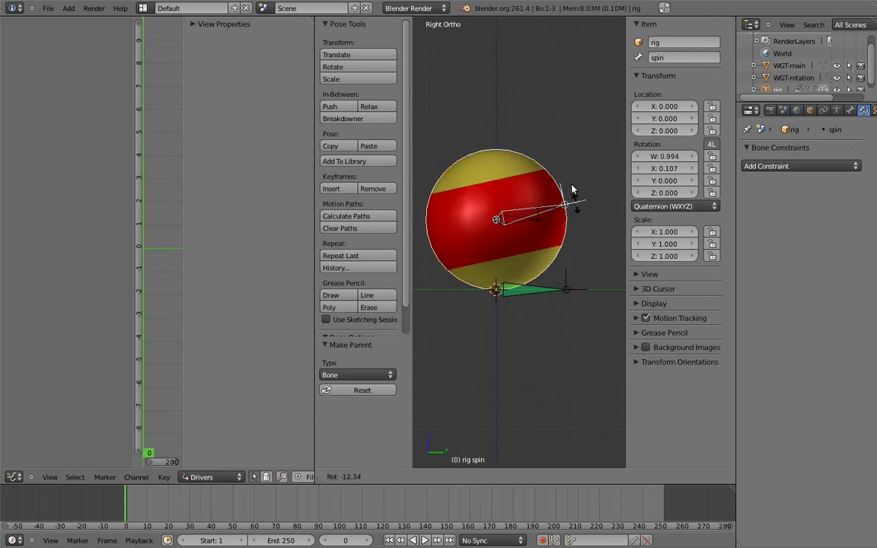
right_click(567, 217)
Step: In front view, tilt the main bone about ten degrees, clear it, then stretch the ball to double height
key("KP_1")
right_click(525, 286)
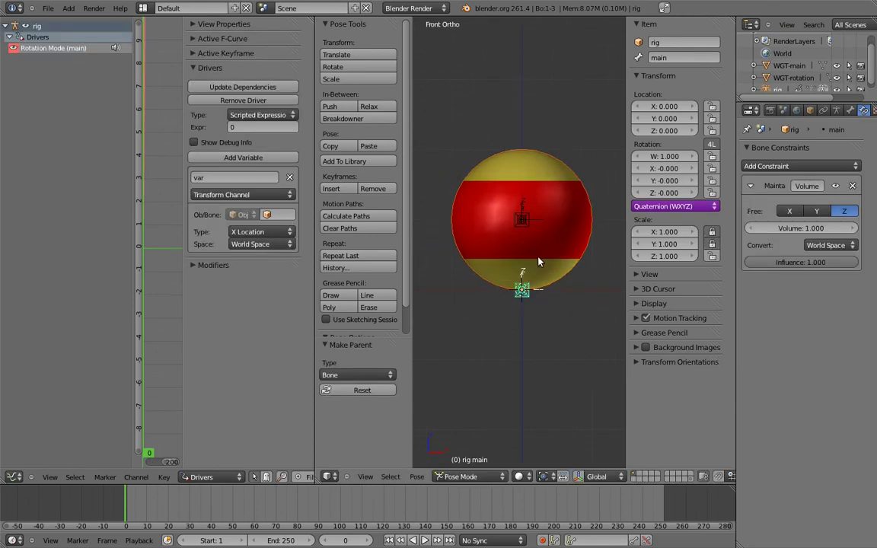
key("r")
left_click(576, 225)
key("alt+r")
key("s")
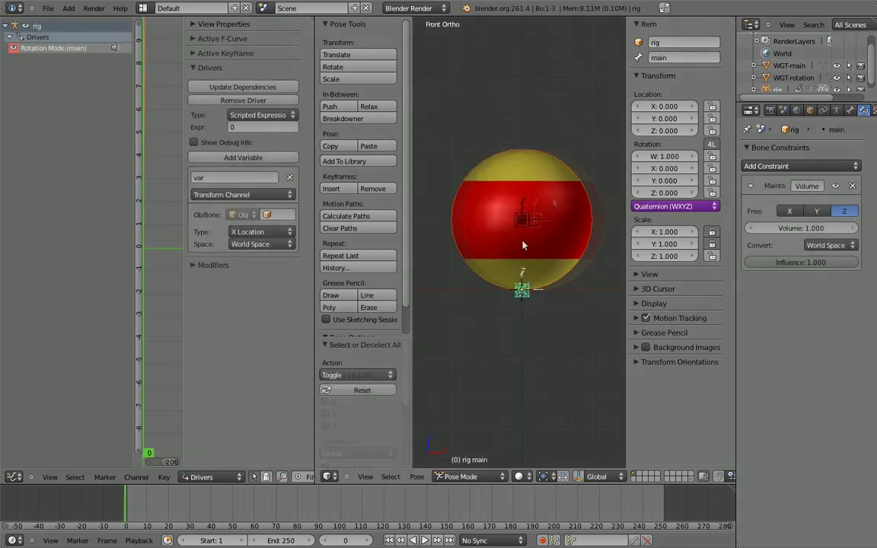
left_click(529, 142)
Step: Test-spin the stretched ball via the spin bone, then clear scale and deselect all
right_click(529, 141)
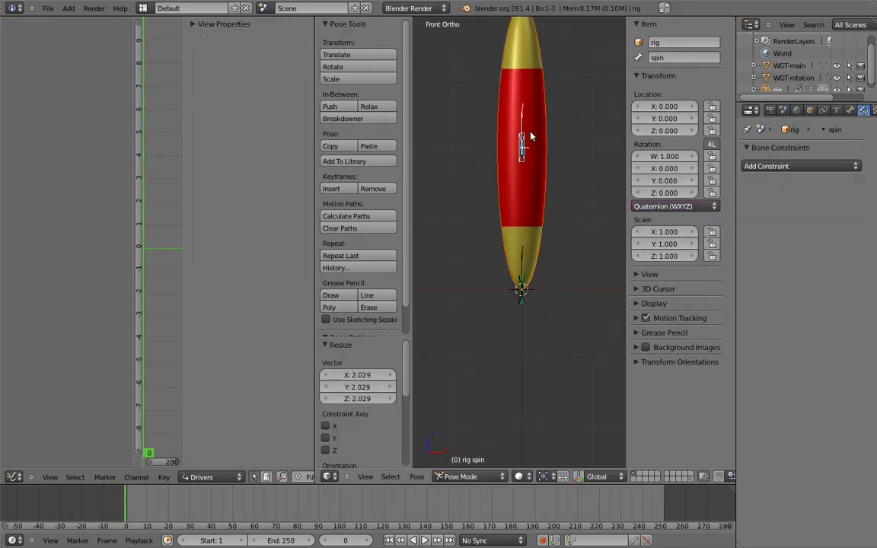
key("r")
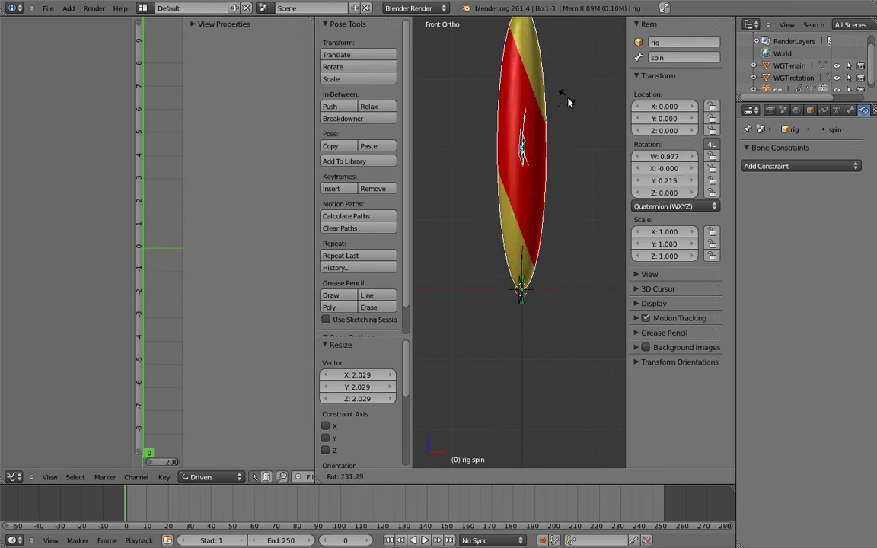
key("Escape")
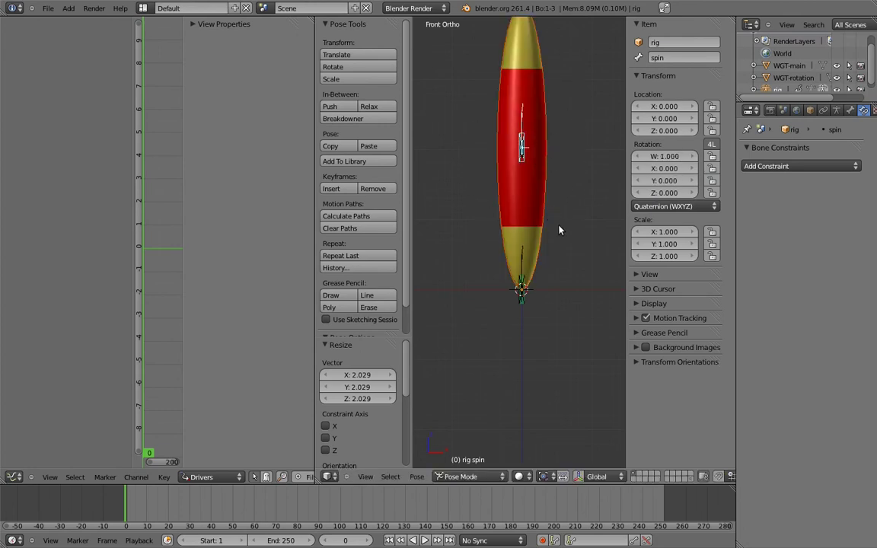
key("alt+s")
key("a")
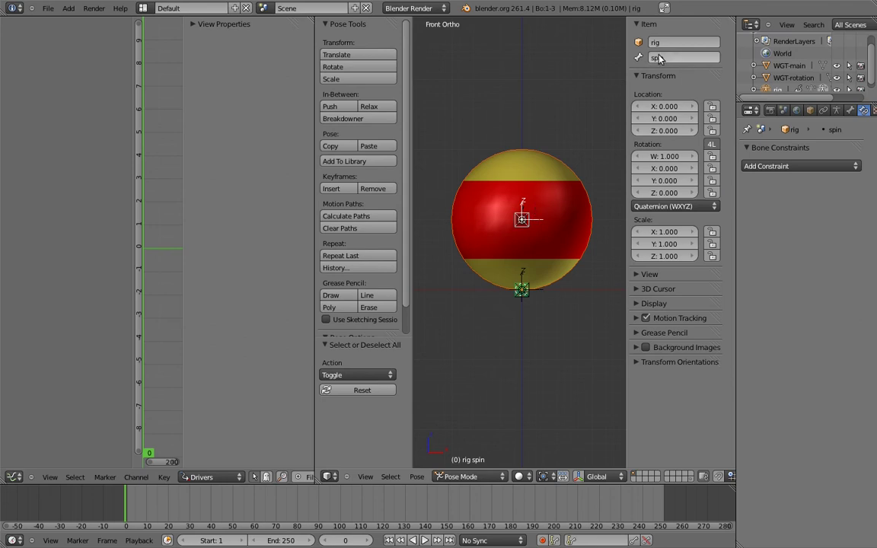
Step: Rename the spin bone to MCH-spin by prefixing MCH-
left_click(676, 60)
key("Home")
type("MCH-")
key("Return")
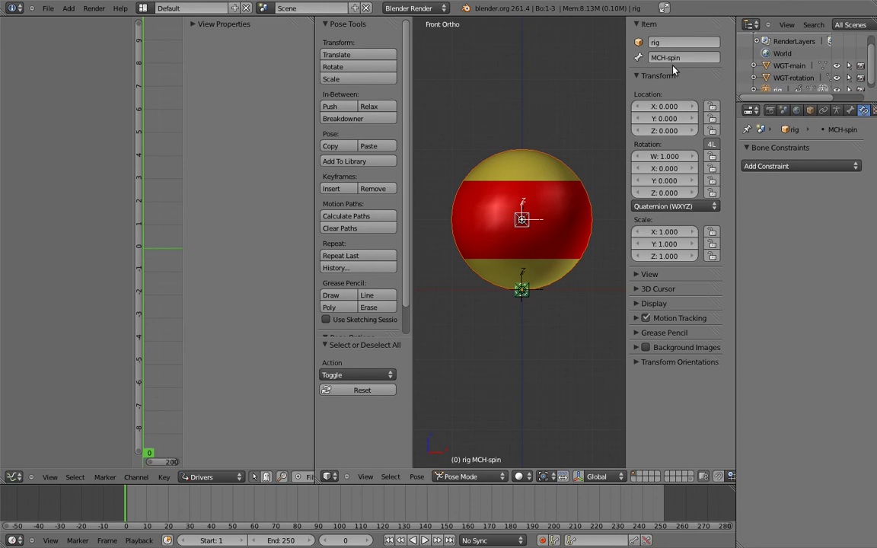
Step: In Edit Mode side view, add a bone raised 1 unit and lay it horizontal past the ball's edge
key("Tab")
key("KP_3")
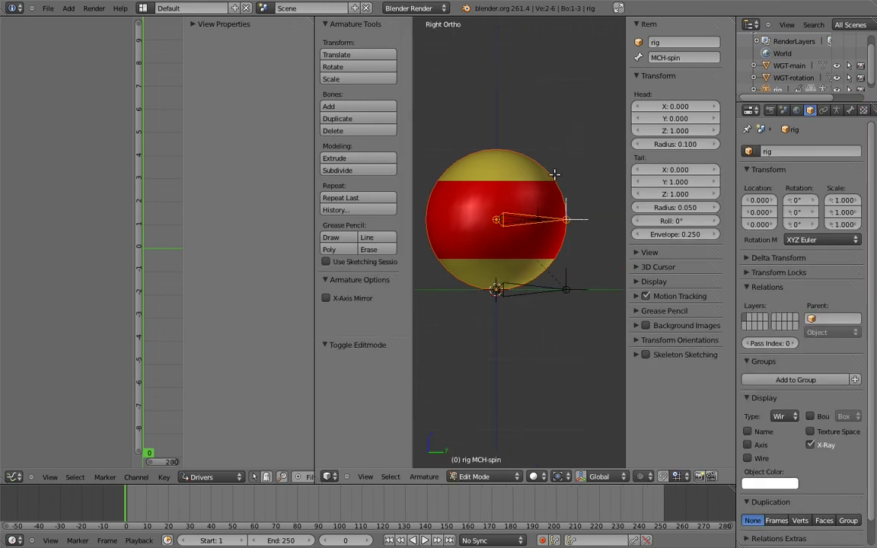
key("shift+a")
type("gz")
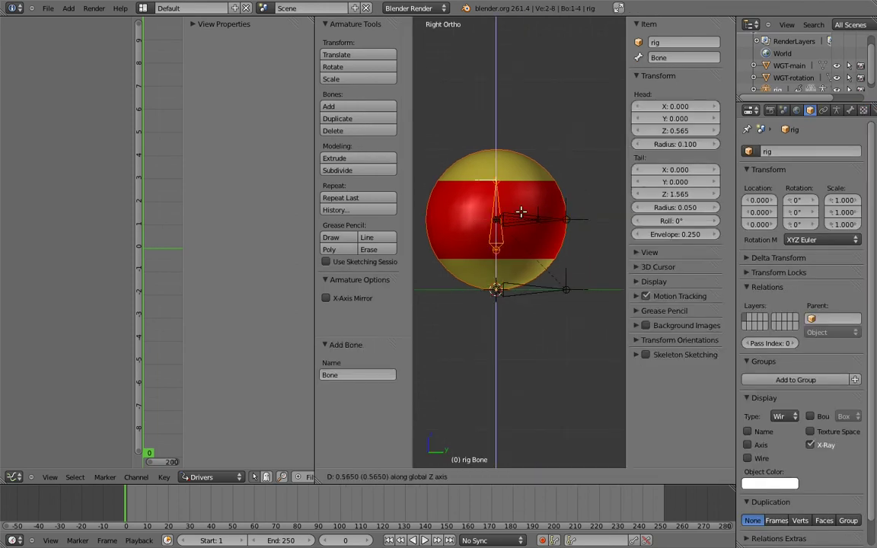
type("1")
key("Return")
key("g")
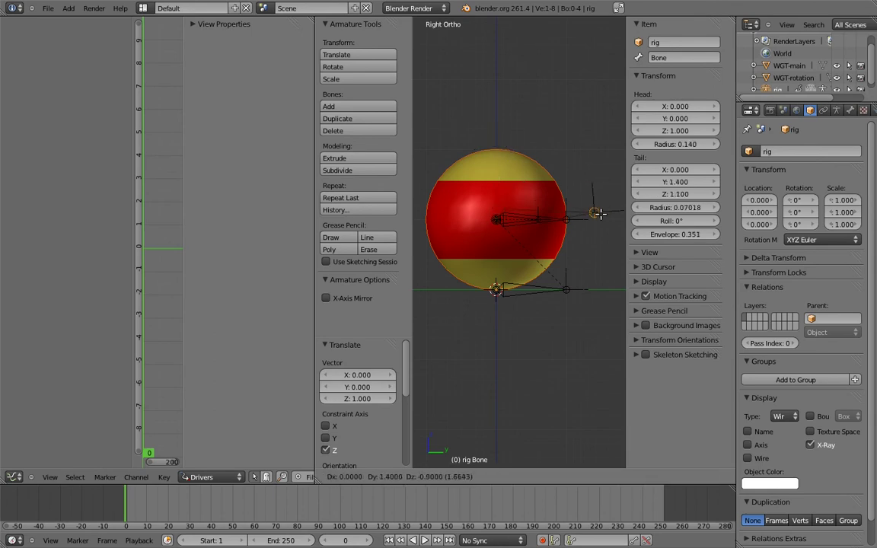
left_click(579, 215)
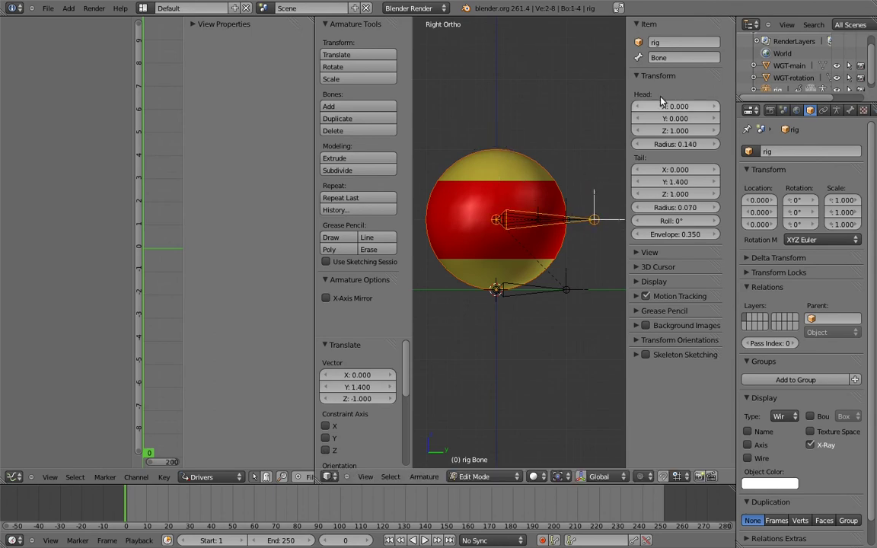
Step: Name the new bone spin and return to Pose Mode
left_click(684, 58)
type("spin")
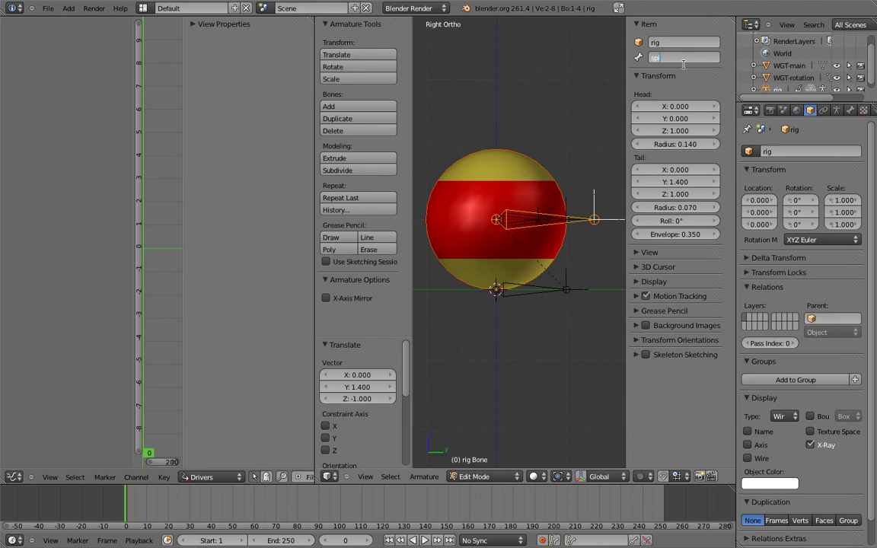
key("Return")
key("ctrl+Tab")
Step: Give the spin bone a Copy Location constraint targeting MCH-counter_spin
scroll(530, 189, "up", 4)
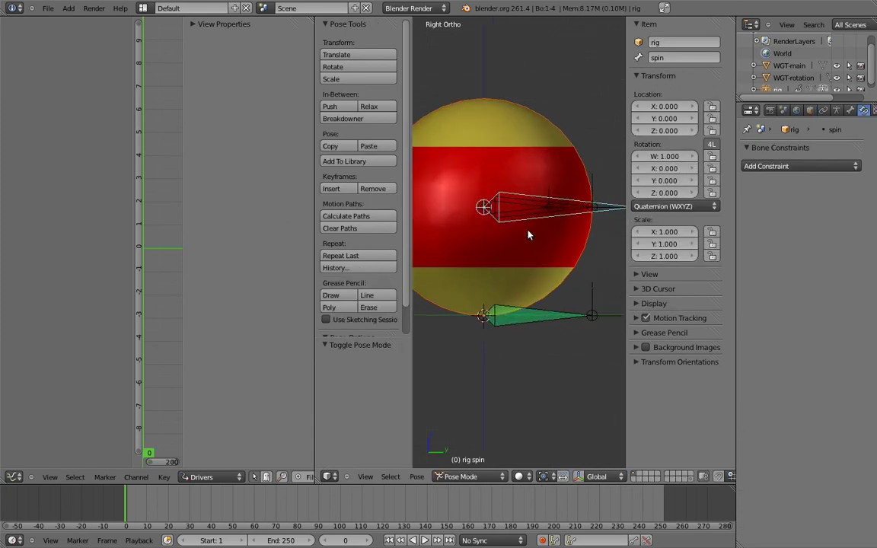
right_click(503, 202)
right_click(523, 186)
key("shift+ctrl+c")
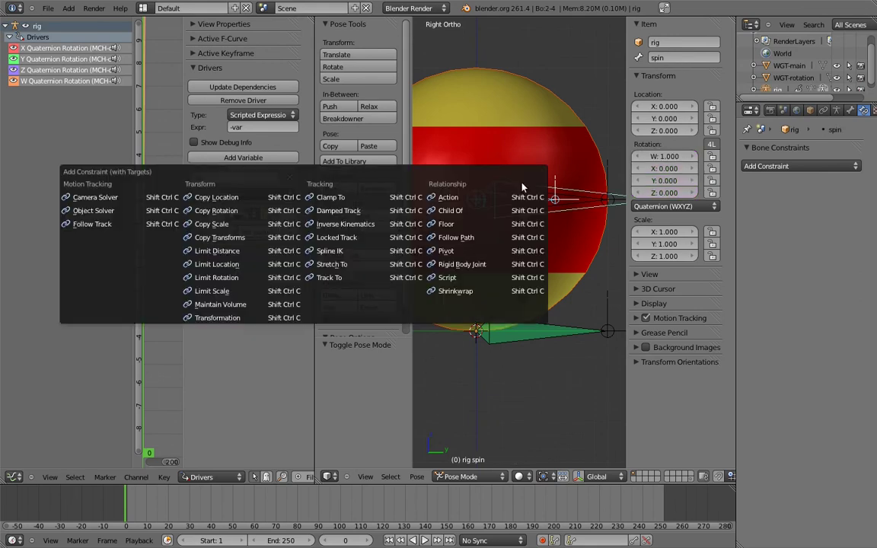
left_click(217, 198)
Step: Test-rotate the main bone to check the rig, then cancel
middle_click_drag(538, 210, 546, 220, "shift")
scroll(549, 228, "down", 4)
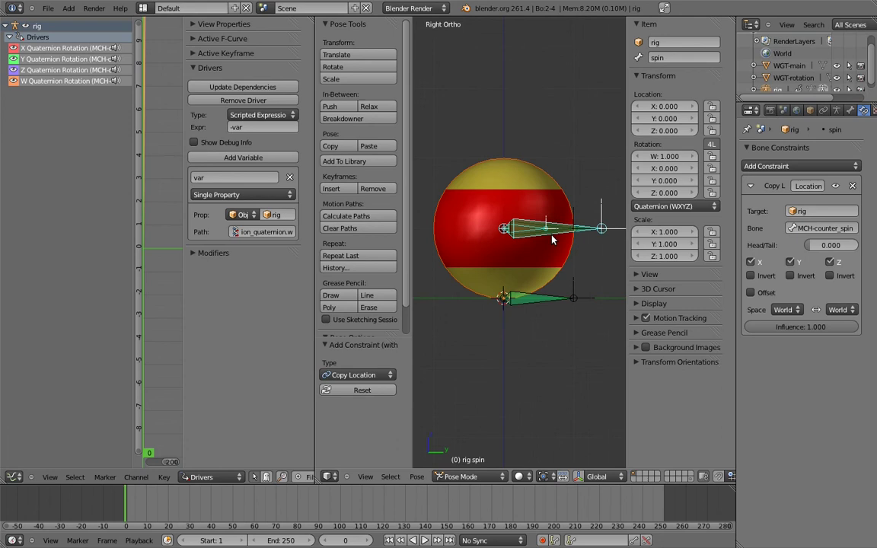
right_click(567, 303)
key("r")
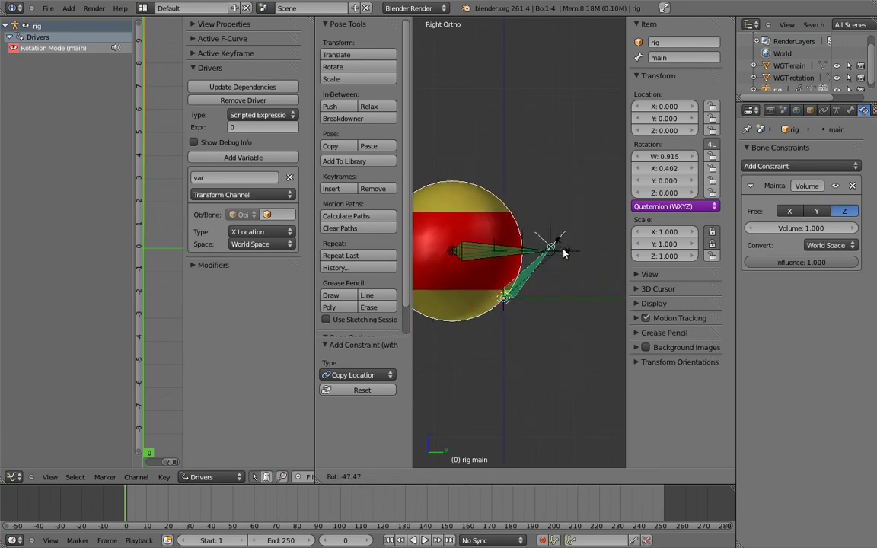
right_click(567, 310)
Step: Add a Copy Rotation constraint on MCH-spin targeting the spin bone
middle_click_drag(531, 221, 528, 347, "ctrl")
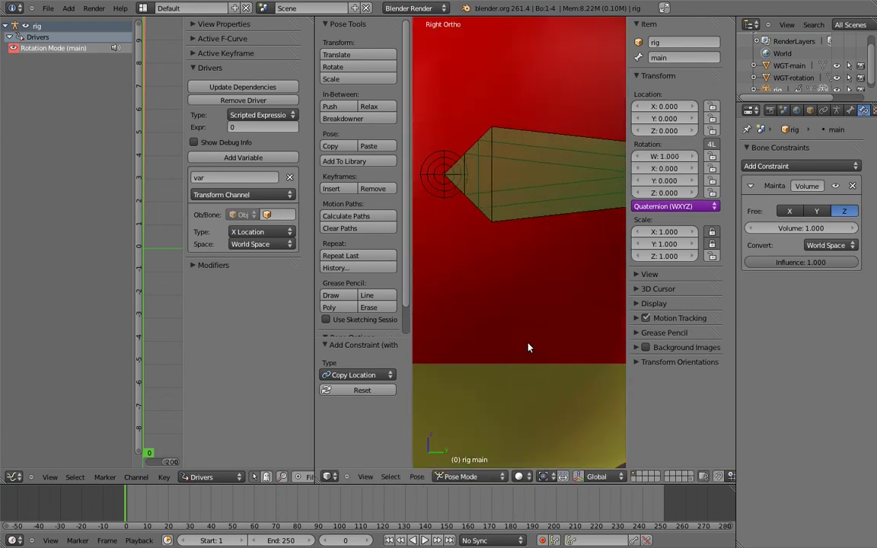
right_click(562, 135, "shift")
key("shift+ctrl+c")
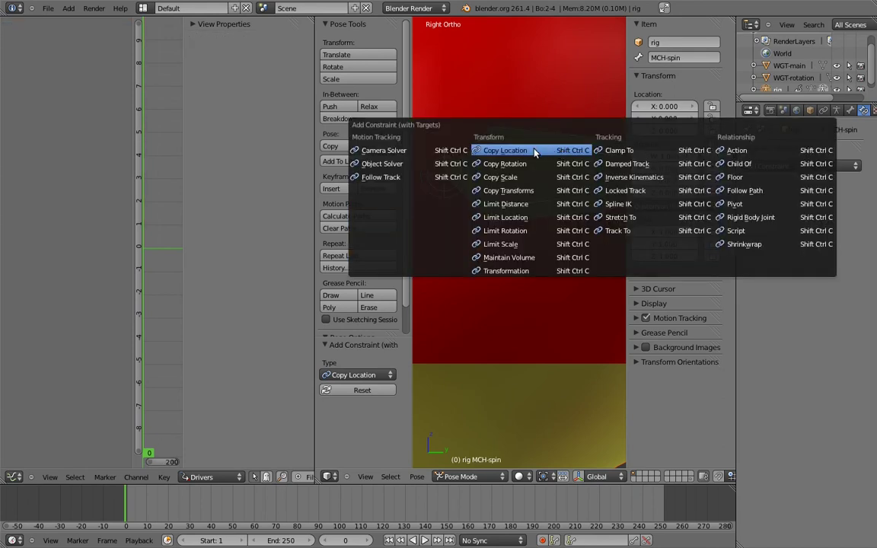
left_click(517, 164)
key("KP_Decimal")
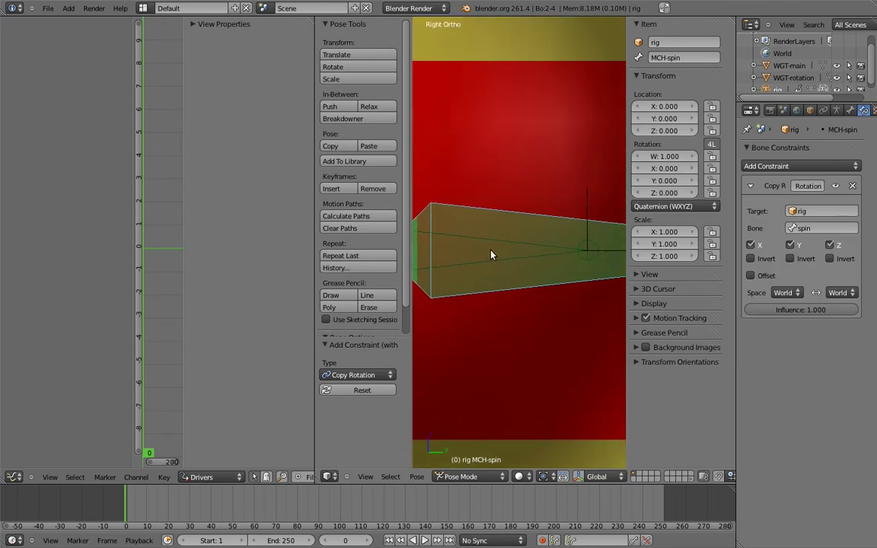
Step: In front view, scale the main bone to stretch the ball into a tall capsule
scroll(519, 180, "down", 5)
scroll(519, 180, "down", 3)
key("KP_1")
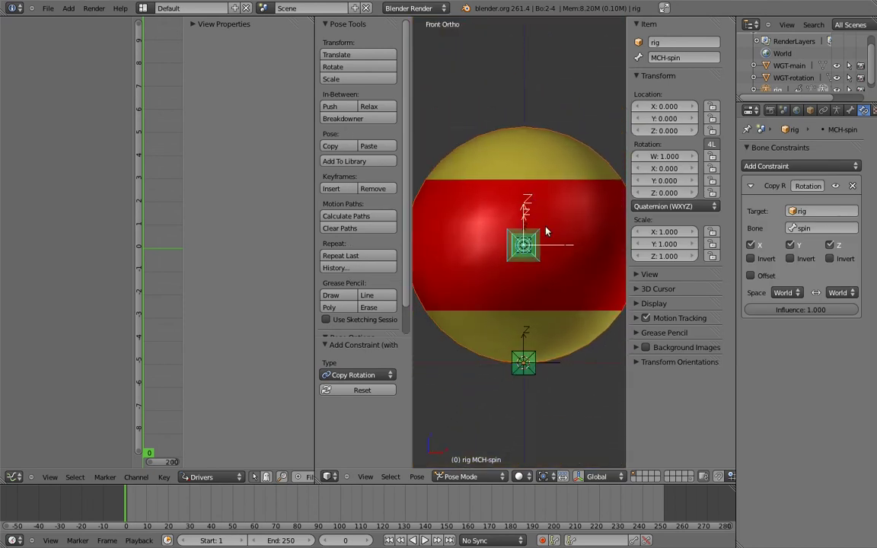
scroll(548, 202, "down", 3)
right_click(522, 304)
key("s")
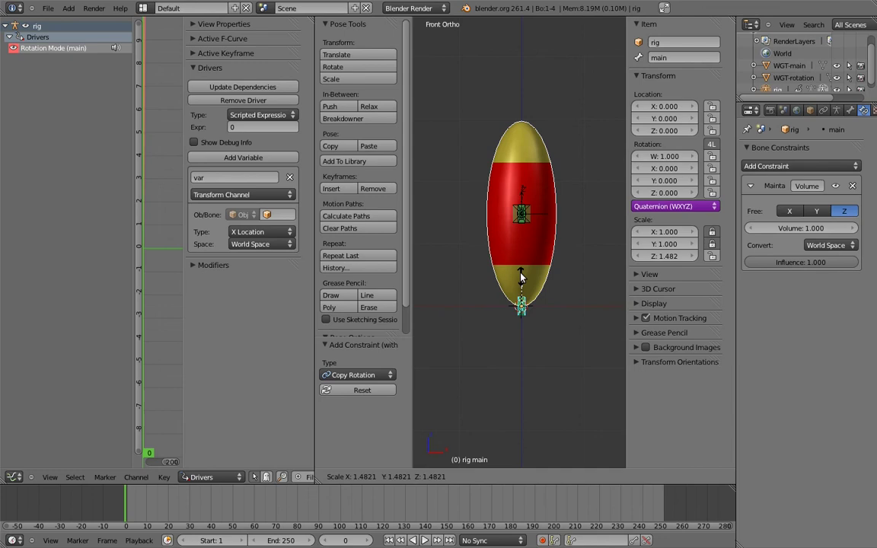
left_click(520, 268)
Step: Test-rotate the spin bone, cancel it, and orbit to view the spin bone at an angle
right_click(521, 178)
key("r")
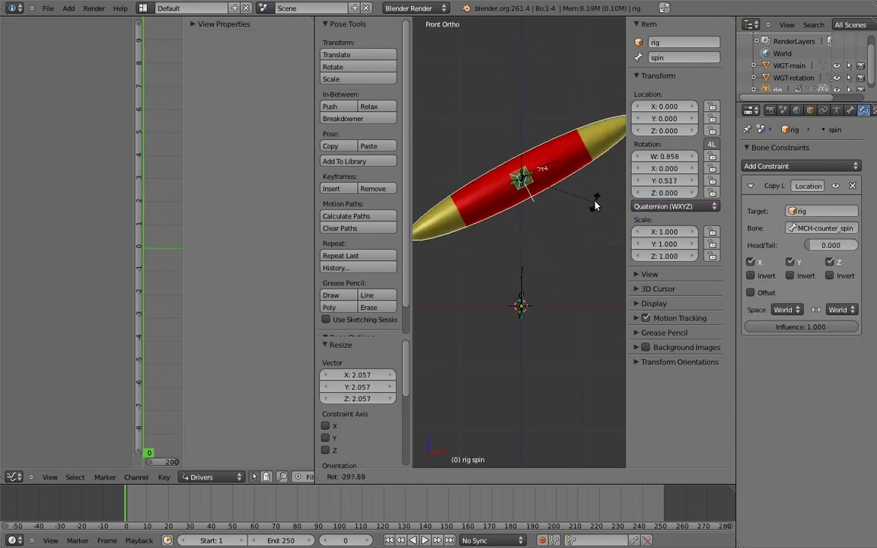
key("Escape")
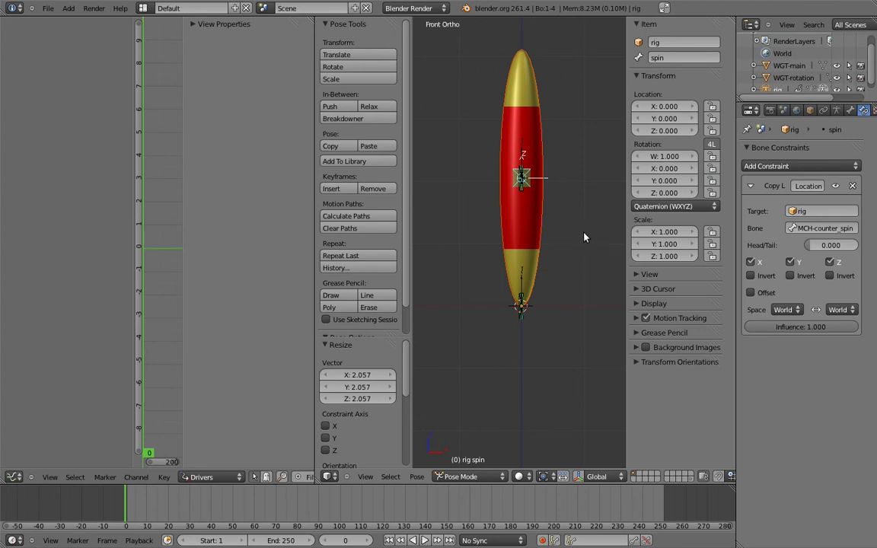
middle_click_drag(584, 238, 541, 290)
scroll(540, 290, "up", 3)
scroll(552, 255, "up", 2)
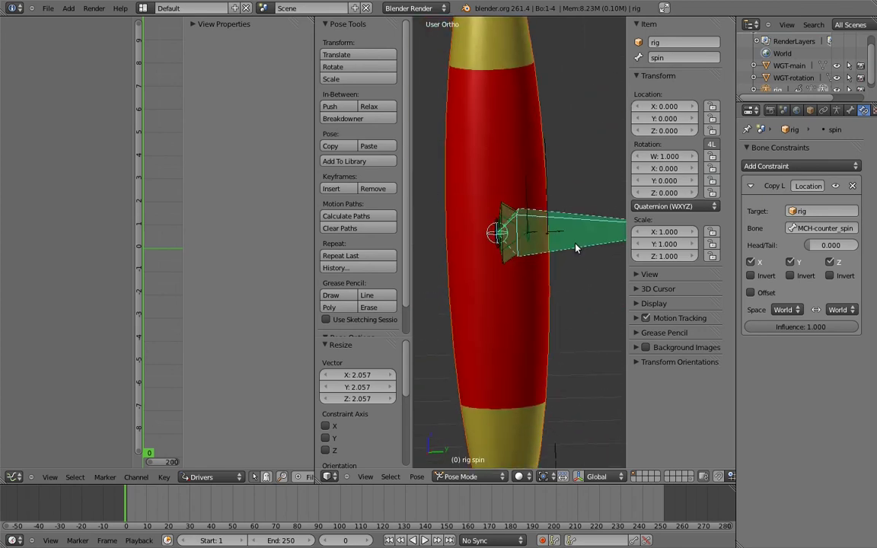
scroll(577, 251, "up", 4)
Step: Select the MCH-spin bone to show its world-space Copy Rotation constraint
right_click(525, 229)
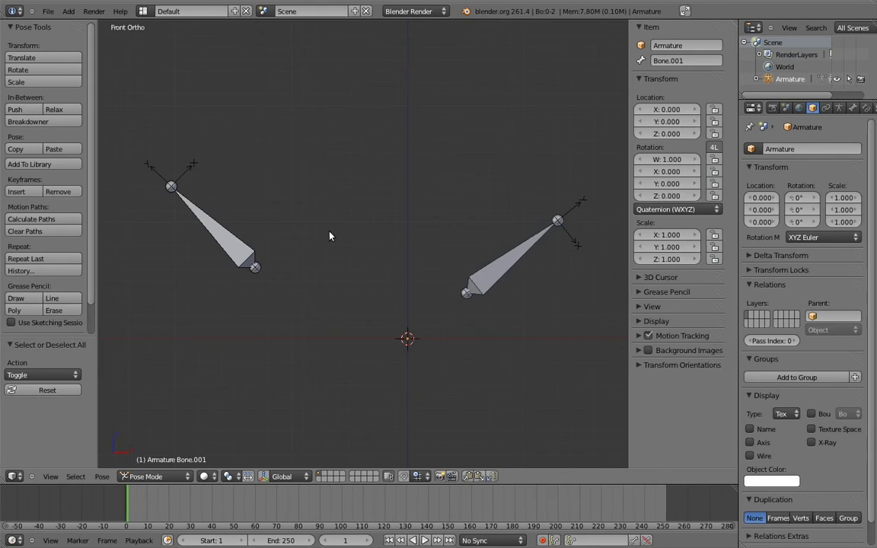
Step: Add a Copy Rotation constraint to the right test bone targeting the left bone
right_click(219, 232)
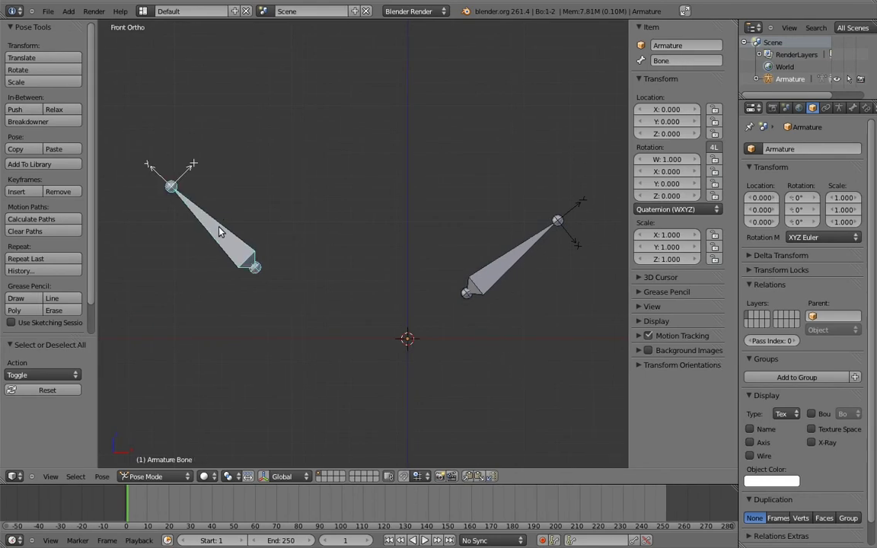
right_click(503, 257, "shift")
key("ctrl+shift+c")
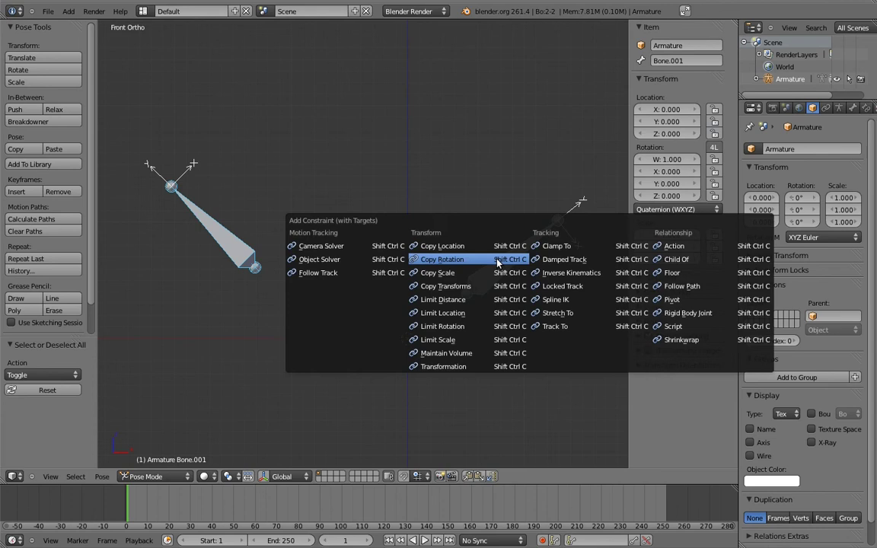
left_click(468, 259)
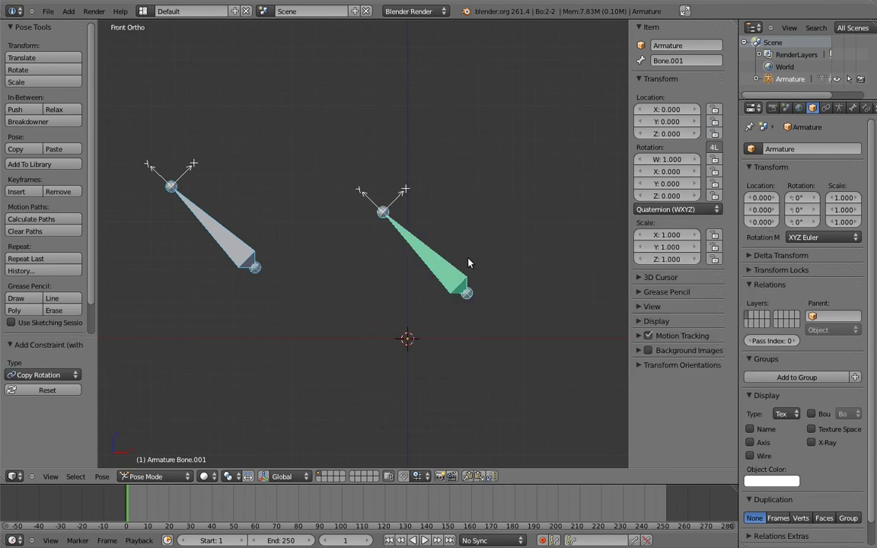
Step: Trackball-rotate the left test bone to check the copy, then reset rotations to rest
right_click(195, 212)
key("r")
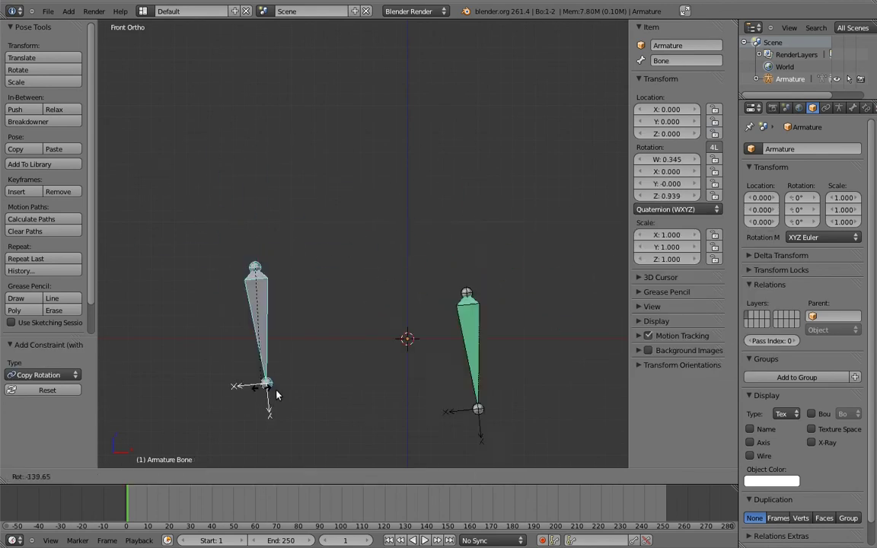
key("r")
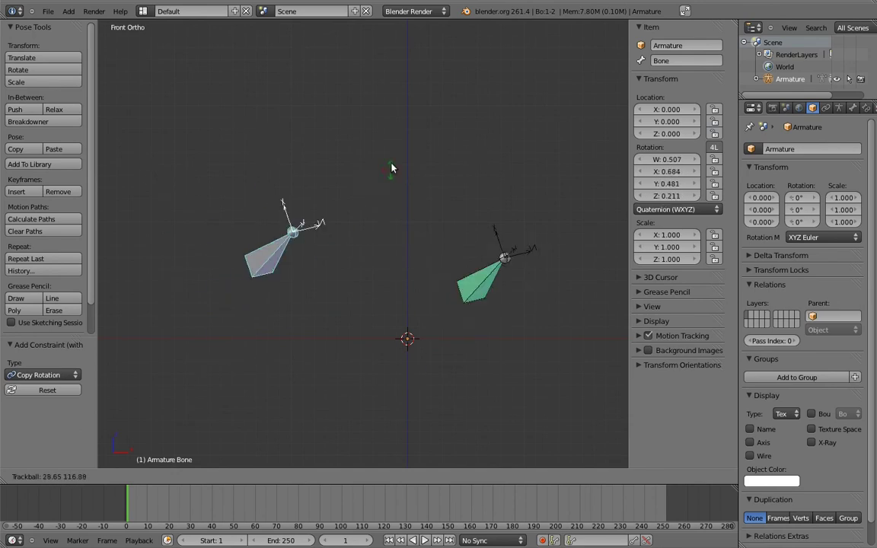
left_click(366, 150)
key("alt+r")
Step: Set the right bone's Copy Rotation target and owner spaces to Local Space
right_click(377, 207)
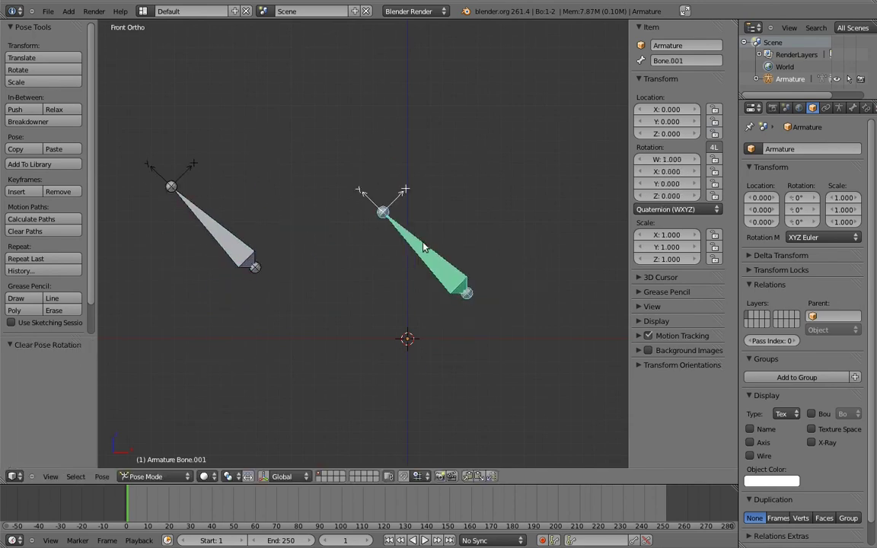
left_click(866, 108)
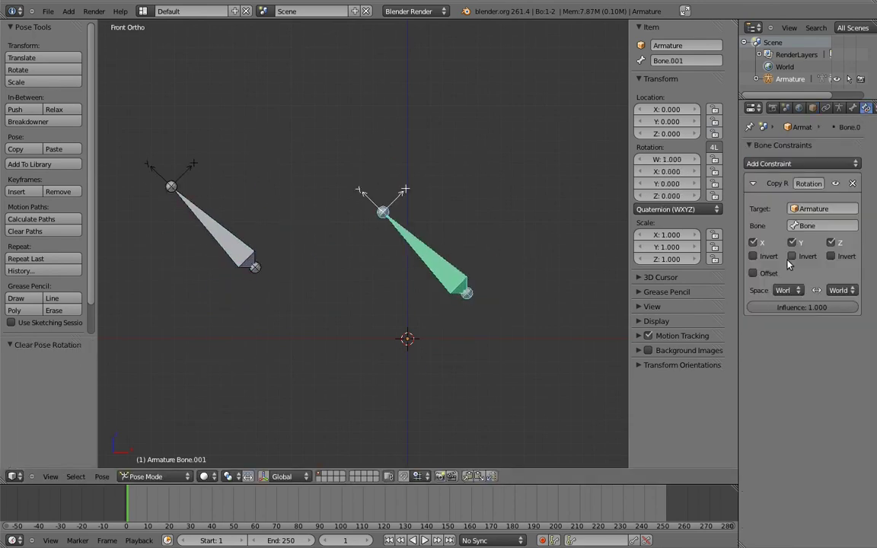
left_click(785, 291)
left_click(750, 238)
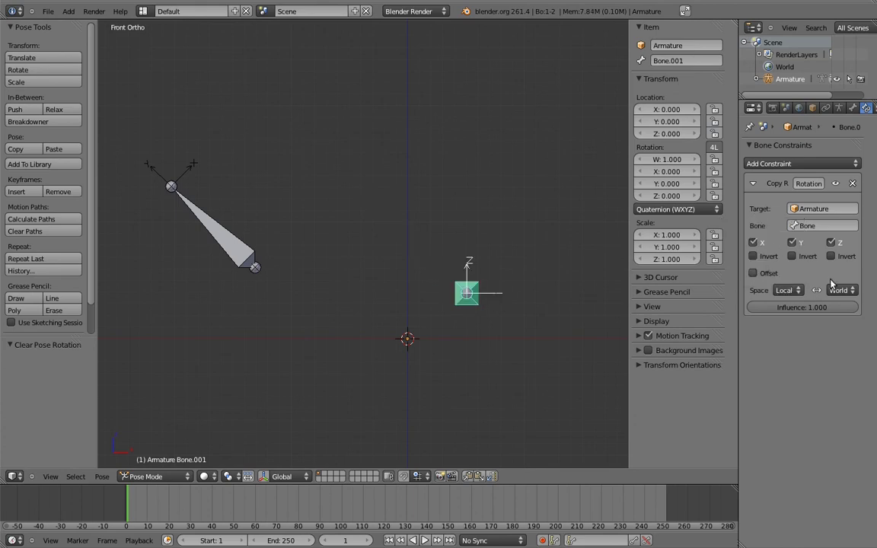
left_click(838, 290)
left_click(826, 239)
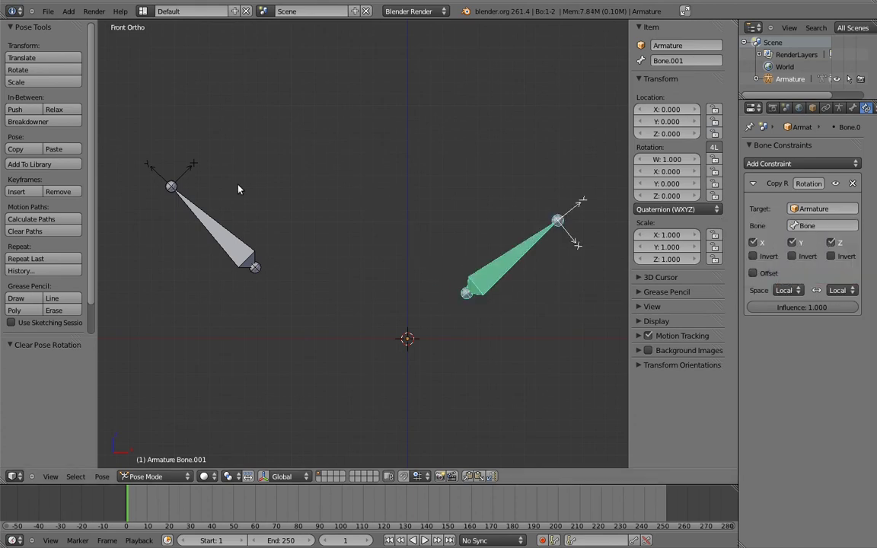
Step: Rotate the left test bone again to test the local-space copy
right_click(183, 199)
key("r")
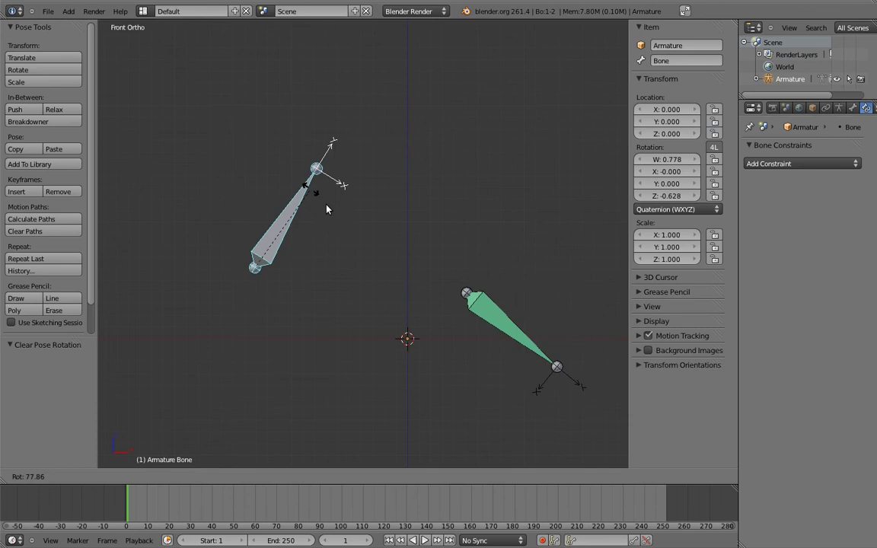
left_click(249, 162)
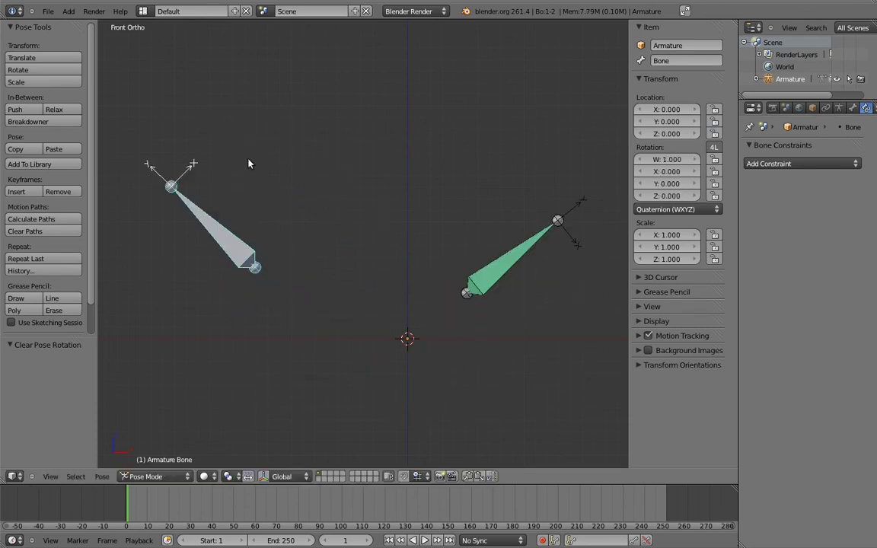
key("r")
key("r")
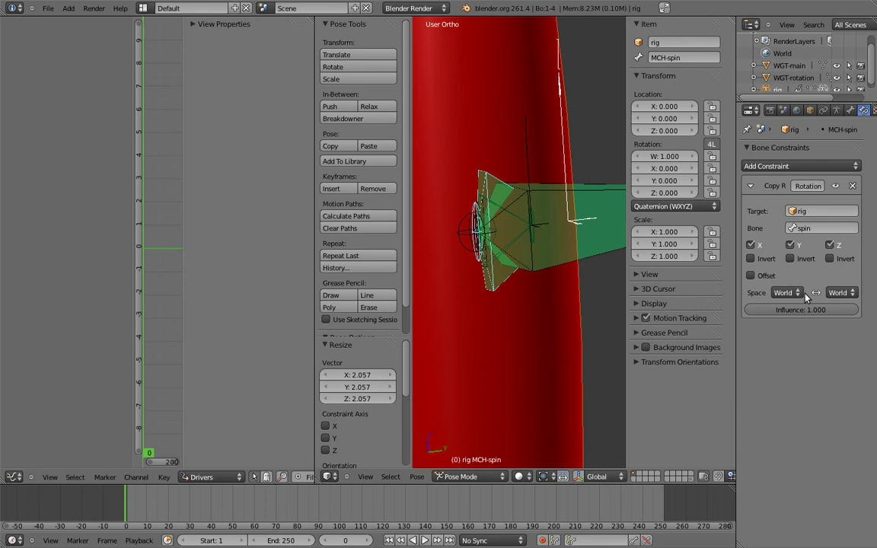
Step: Set MCH-spin's Copy Rotation target and owner spaces to Local Space
left_click(786, 293)
left_click(750, 241)
left_click(837, 293)
left_click(826, 243)
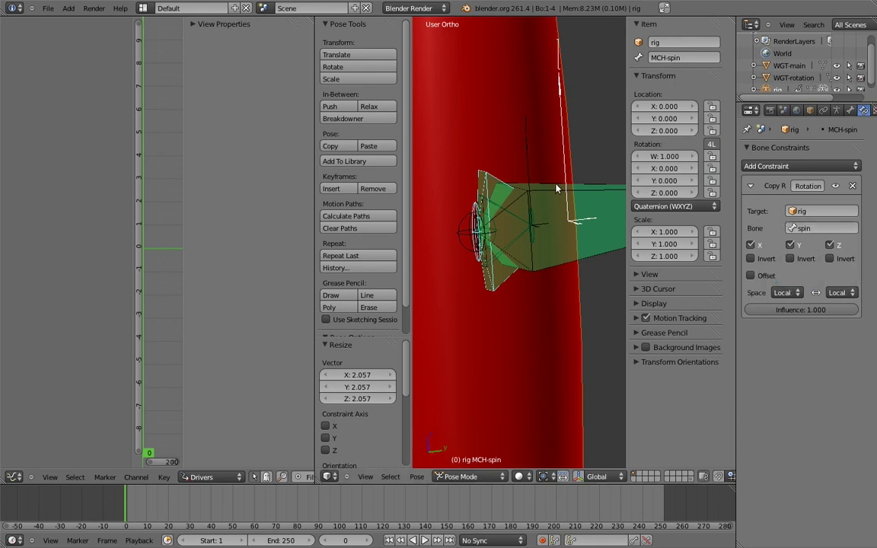
Step: Test-rotate the spin bone in front view, then cancel back to rest
right_click(540, 168)
key("KP_1")
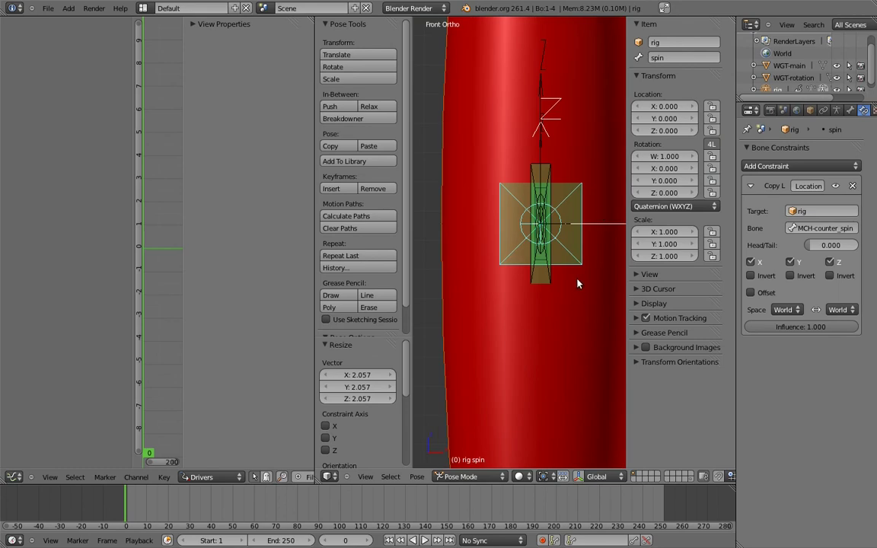
scroll(578, 284, "down", 7)
key("r")
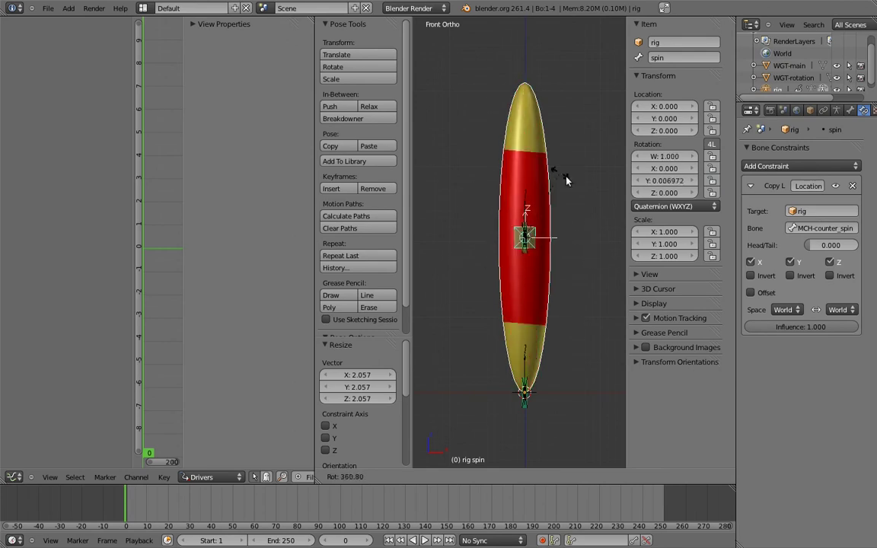
key("Escape")
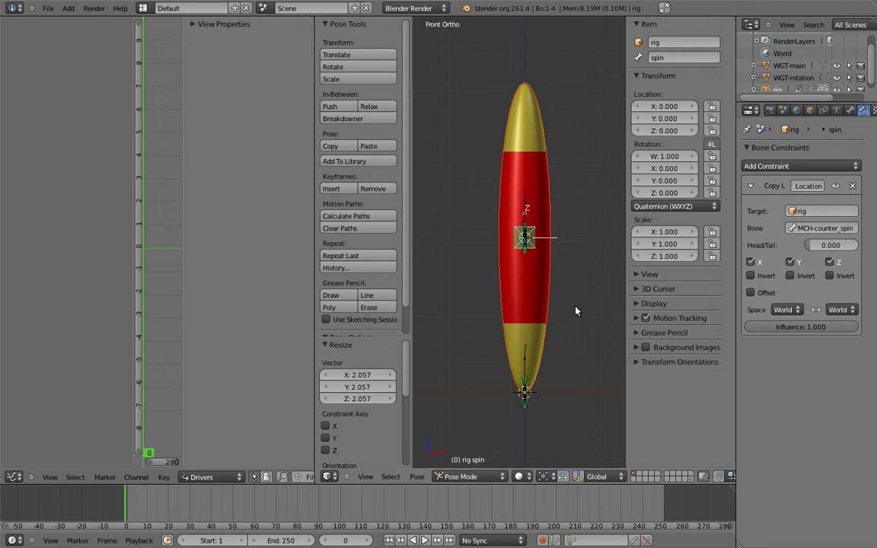
Step: Orbit and select MCH-spin to show its local-to-local Copy Rotation constraint
middle_click_drag(569, 298, 522, 228)
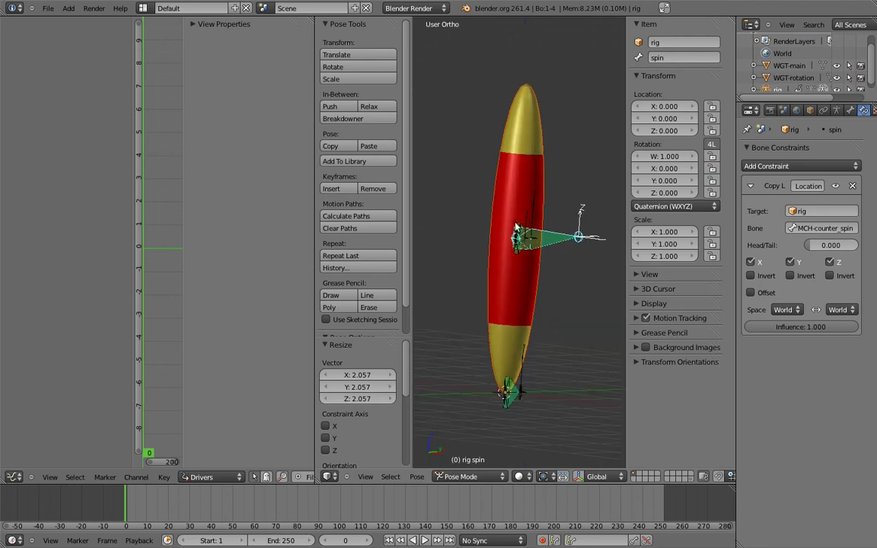
right_click(521, 228)
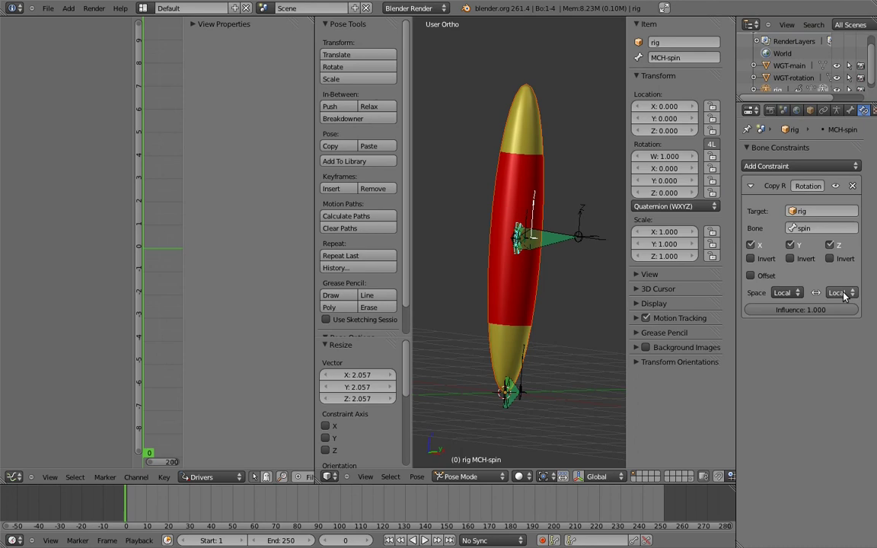
Step: Select all bones and clear the stretch so the ball is round again
key("KP_1")
key("a")
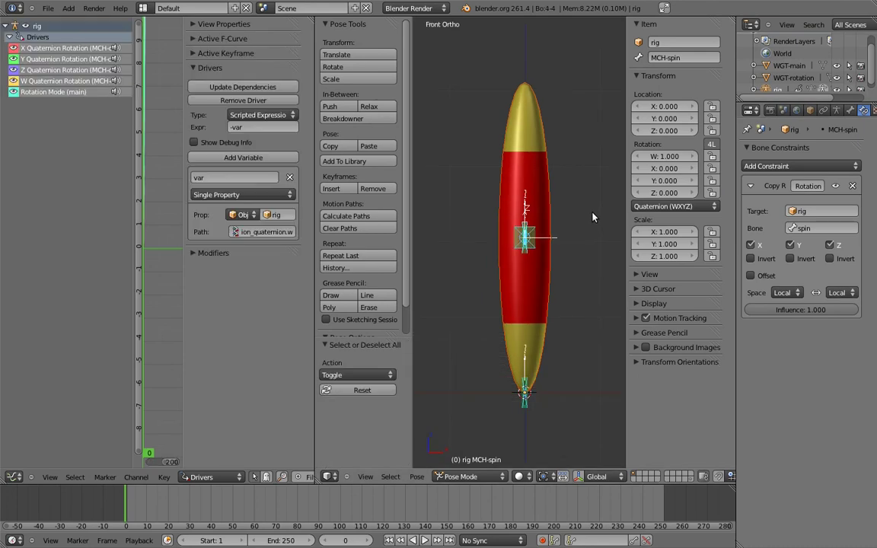
key("a")
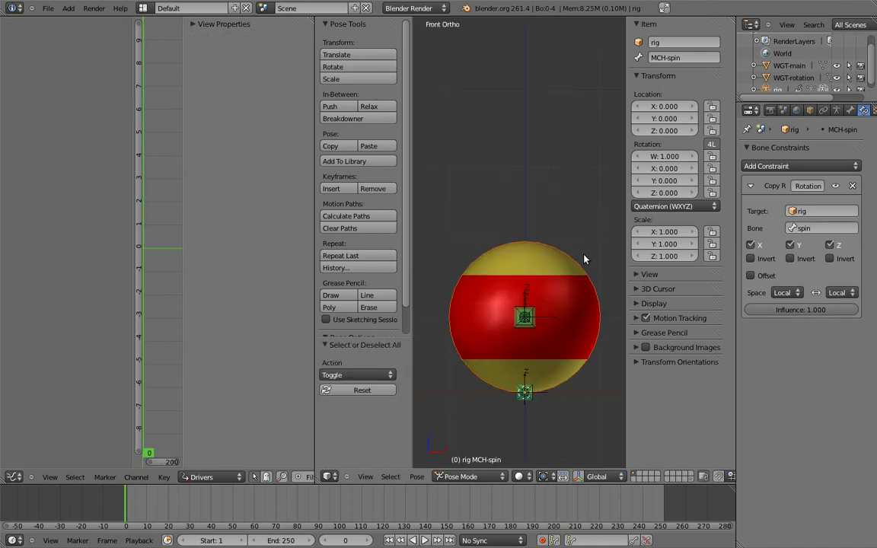
scroll(577, 181, "up", 2)
scroll(569, 294, "up", 5)
mouse_move(568, 294)
middle_mouse_down()
mouse_move(555, 280)
mouse_move(539, 282)
middle_mouse_up()
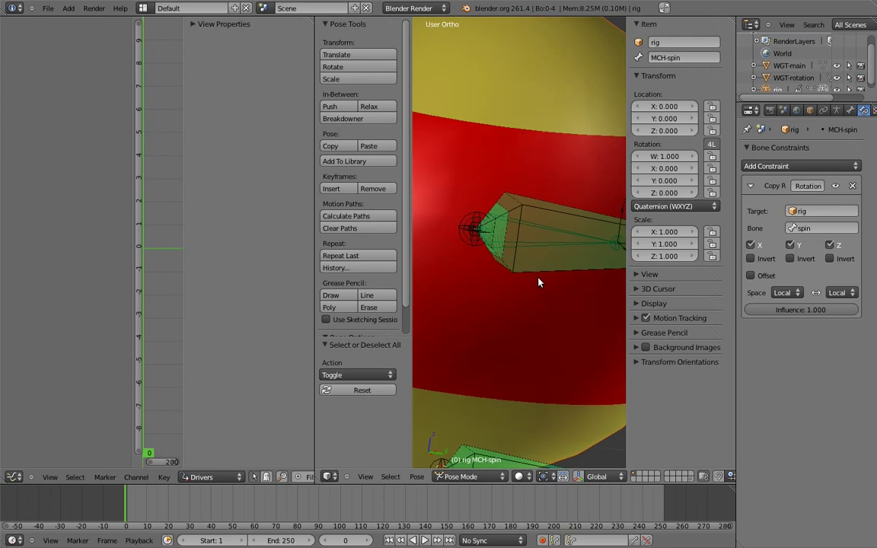
Step: Move MCH-counter_spin to hidden bone layer 2, viewing through wireframe, then front view
right_click(538, 224)
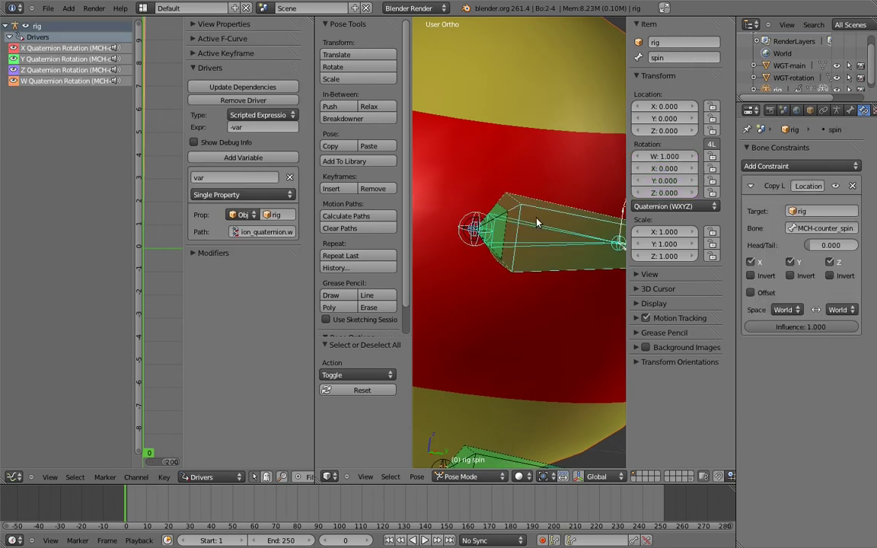
key("z")
right_click(537, 223)
key("m")
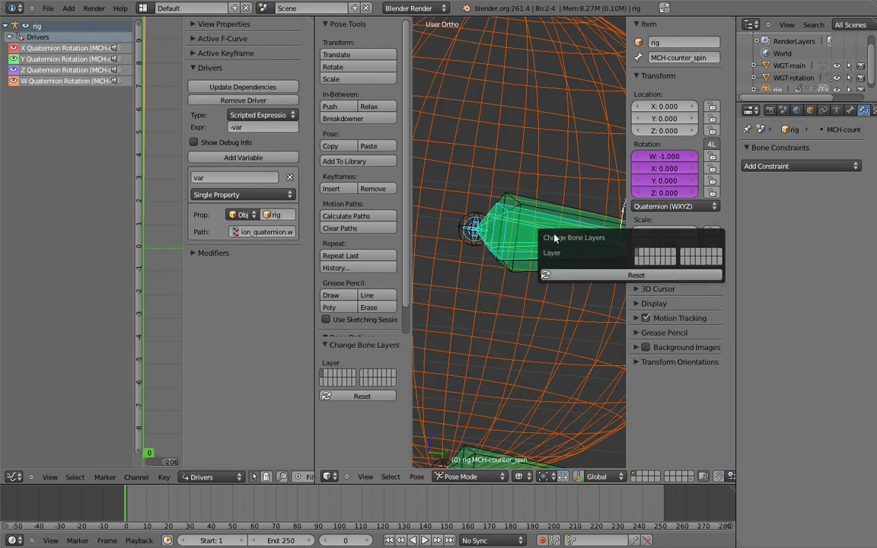
key("2")
key("z")
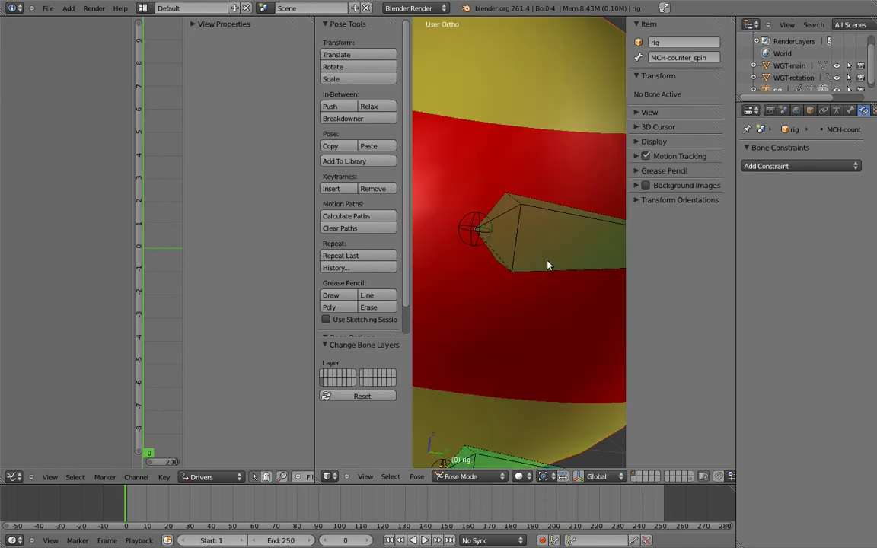
scroll(549, 282, "down", 1)
scroll(560, 228, "down", 4)
key("KP_1")
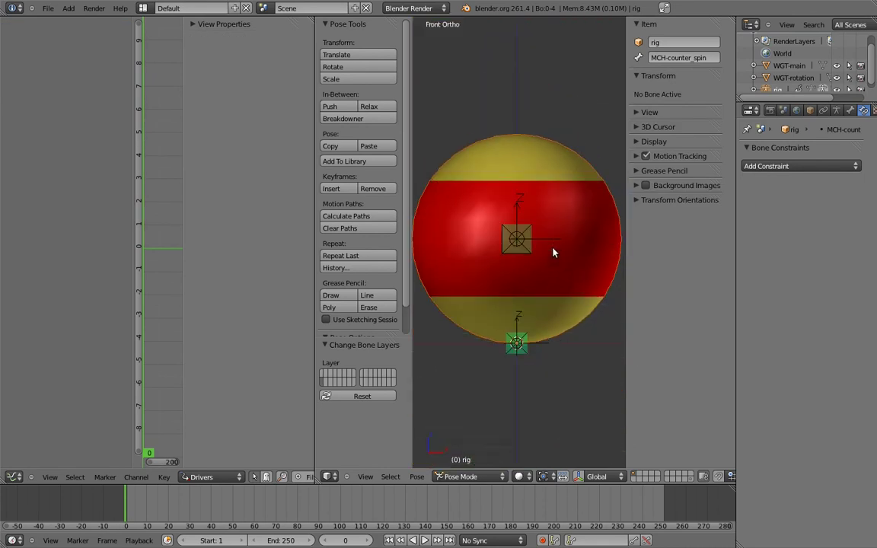
Step: Give the main bone the WGT-main custom shape
right_click(527, 365)
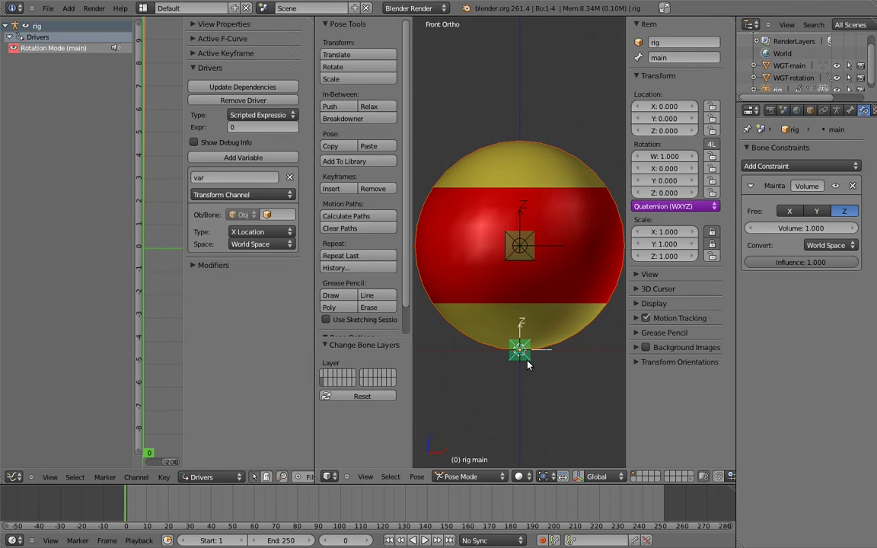
left_click(849, 110)
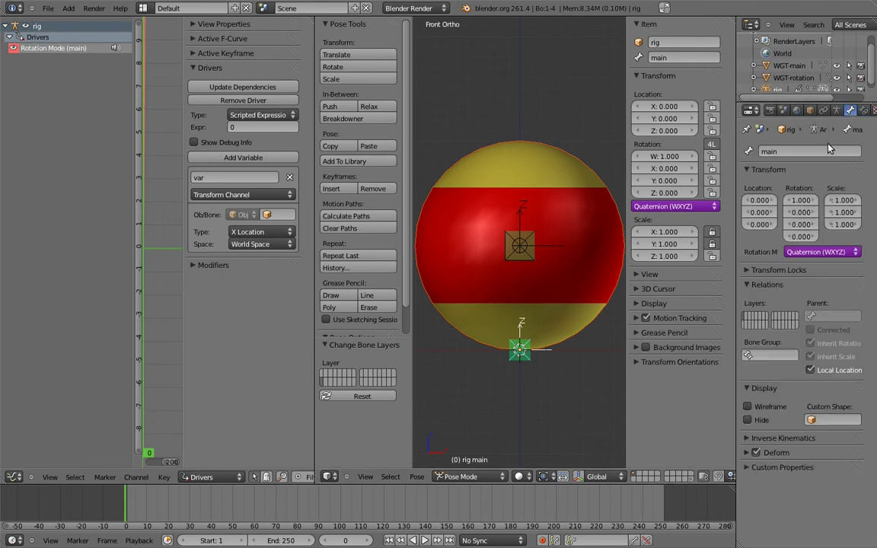
left_click(830, 419)
left_click(743, 289)
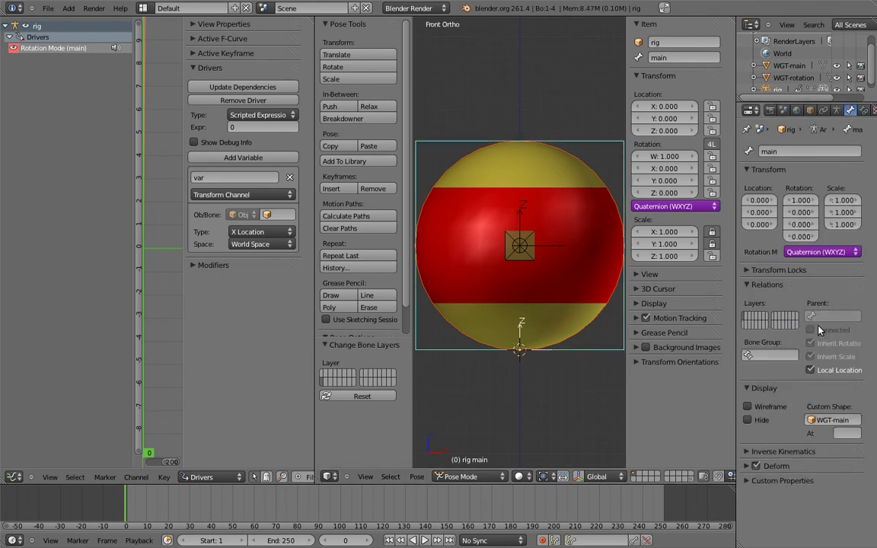
Step: Give the spin bone the WGT-rotation custom shape and show the widget layer
right_click(548, 247)
left_click(832, 419)
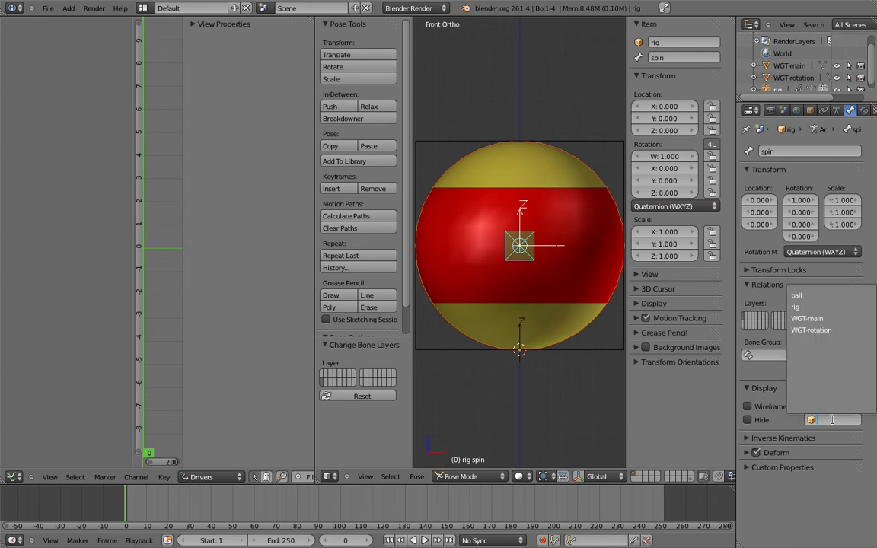
left_click(811, 330)
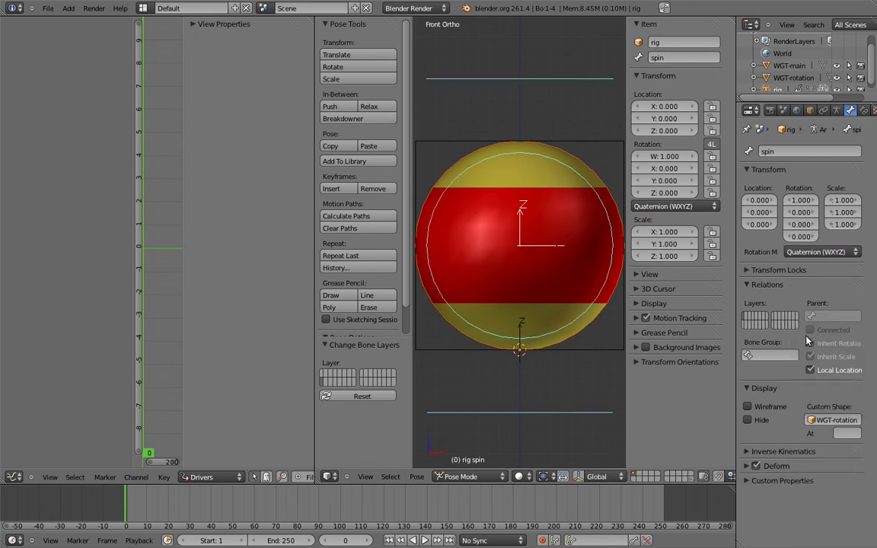
scroll(562, 235, "down", 2)
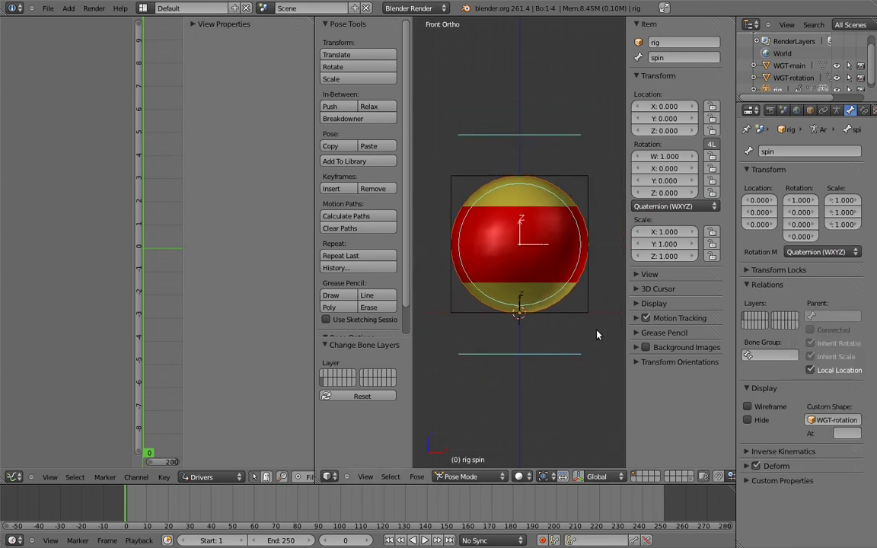
left_click(692, 480, "shift")
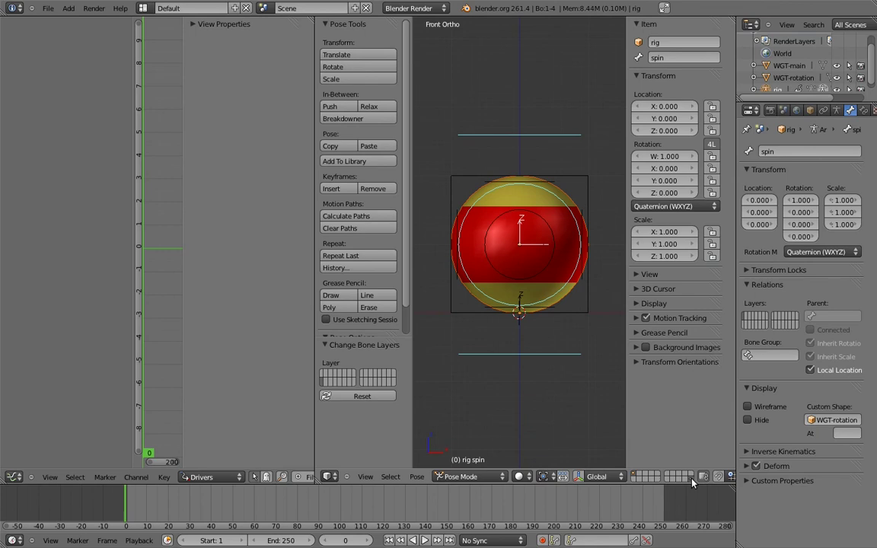
Step: Scale the WGT-rotation widget mesh down to about 0.61 in Edit Mode
key("ctrl+Tab")
right_click(554, 187)
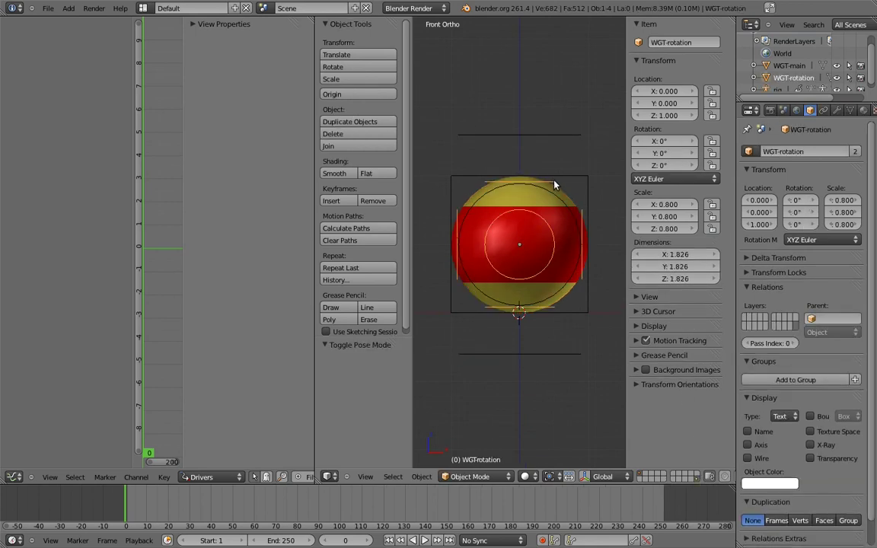
key("Tab")
key("s")
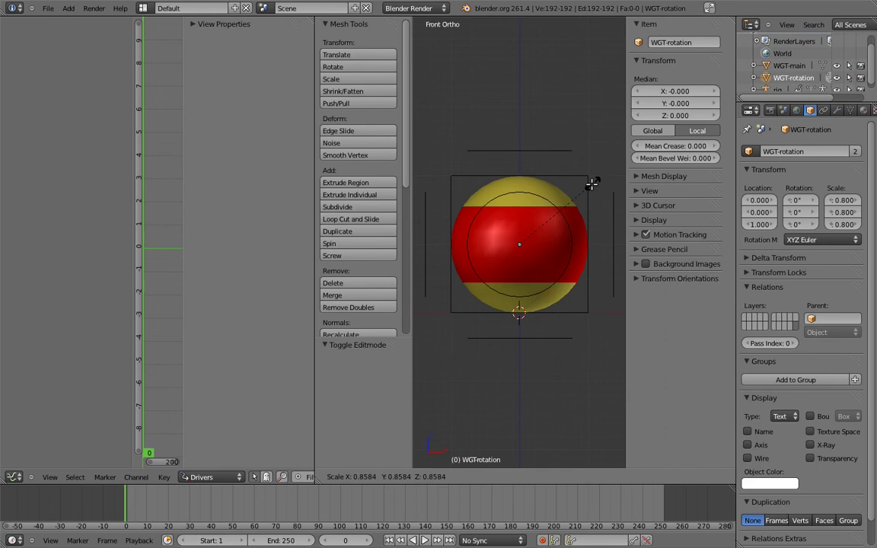
left_click(560, 226)
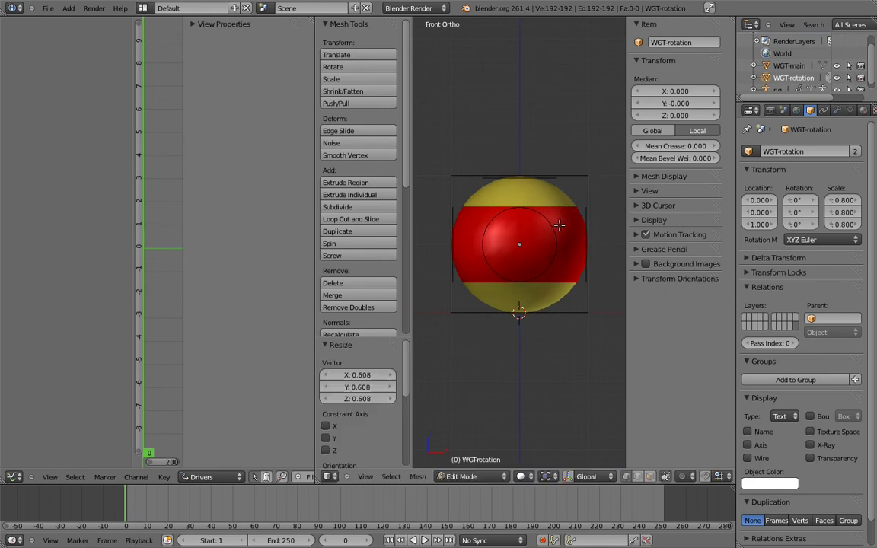
key("Tab")
scroll(629, 433, "down", 2)
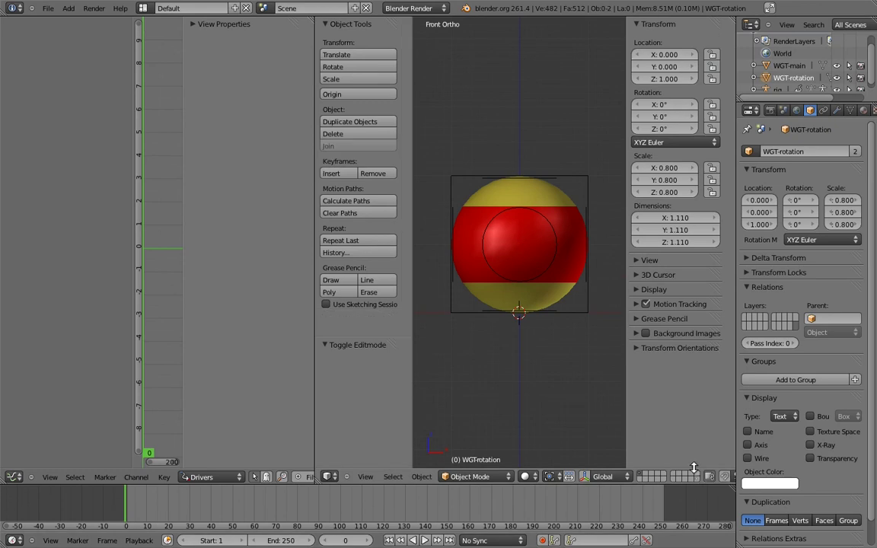
Step: Lock the spin bone's location channels and turn off the armature's bone axes display
right_click(559, 187)
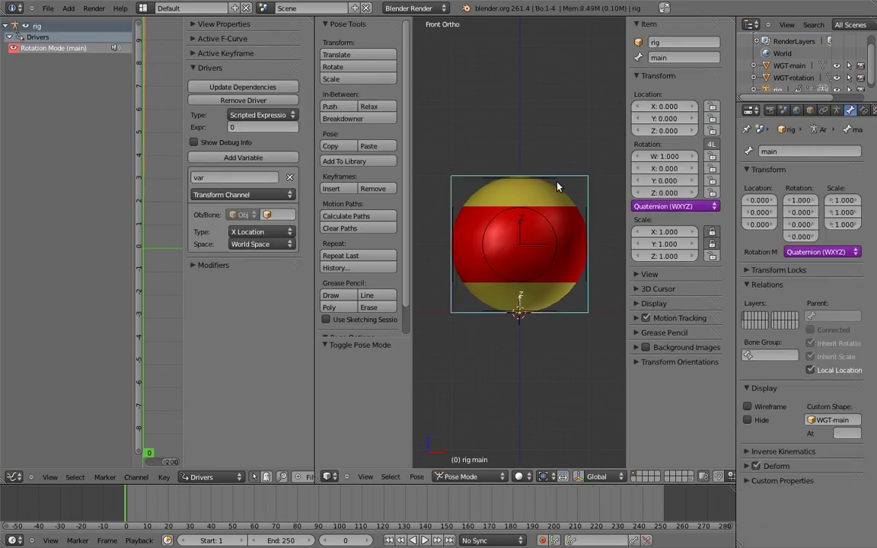
right_click(554, 183)
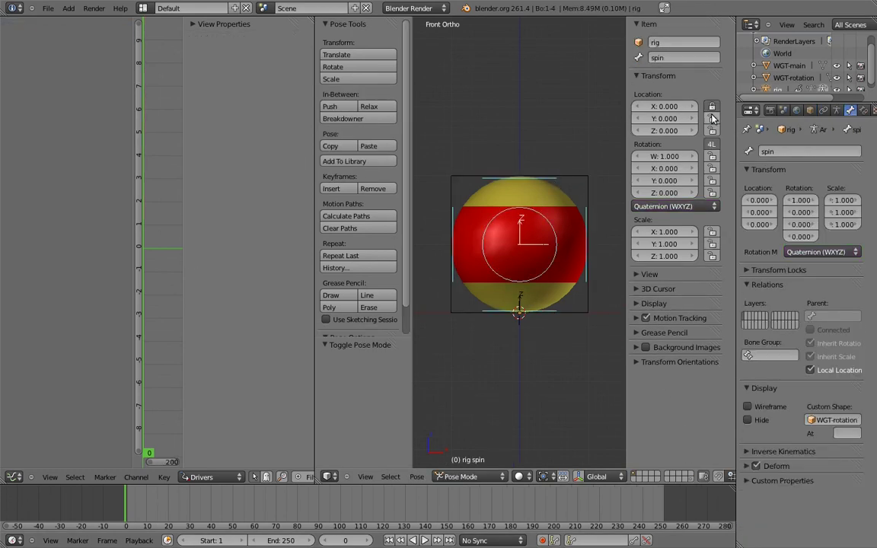
left_click_drag(713, 118, 713, 130)
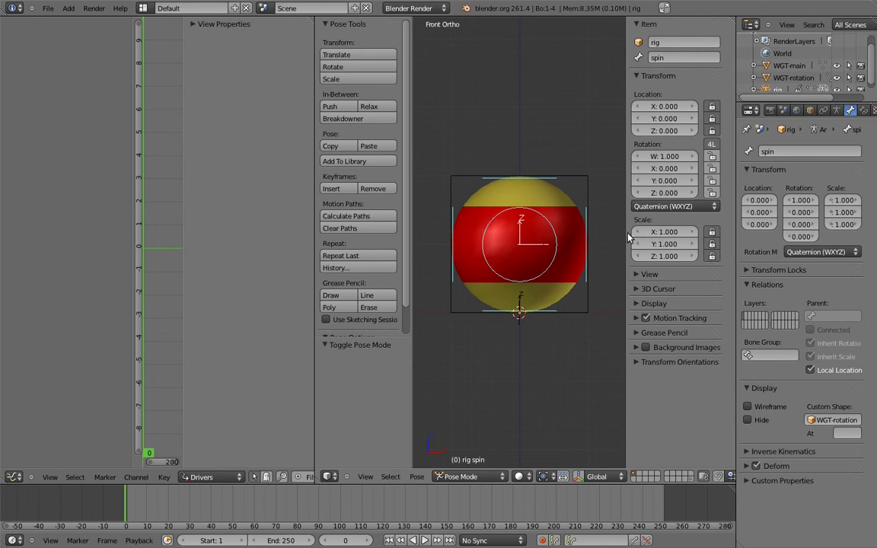
left_click(837, 111)
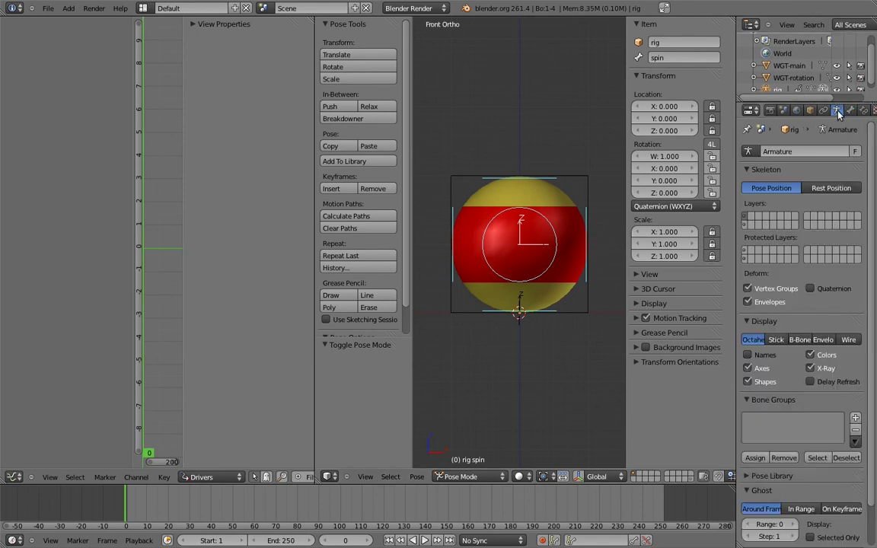
left_click(748, 369)
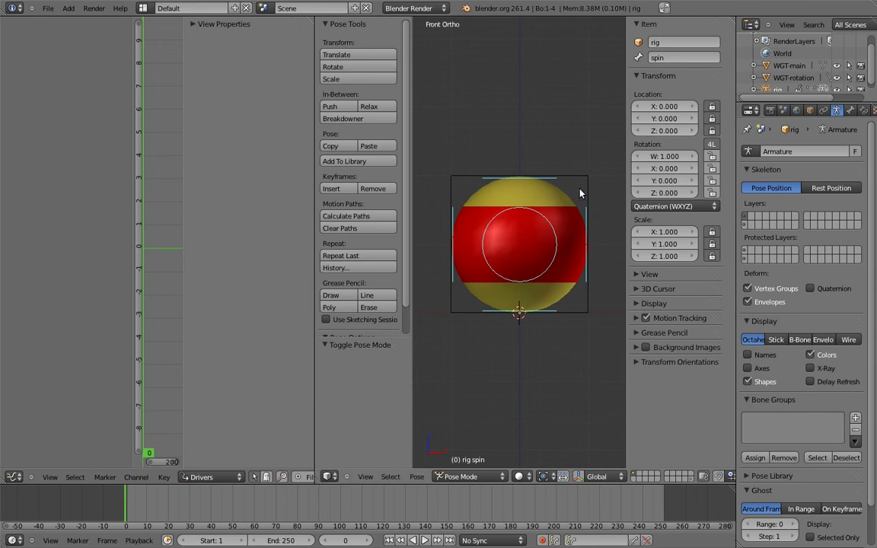
Step: Rotate the spin control about 29° and scale the main control to 1.838
key("r")
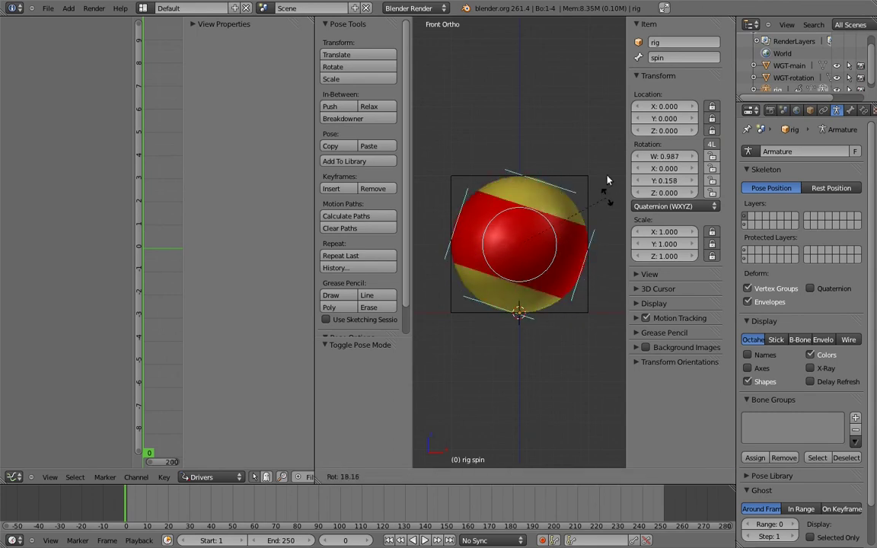
left_click(554, 135)
right_click(523, 157)
key("s")
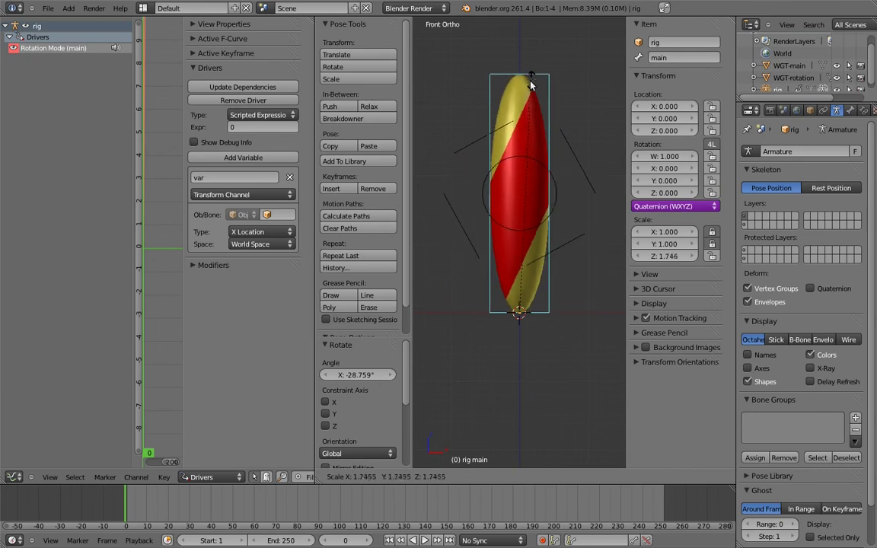
left_click(537, 74)
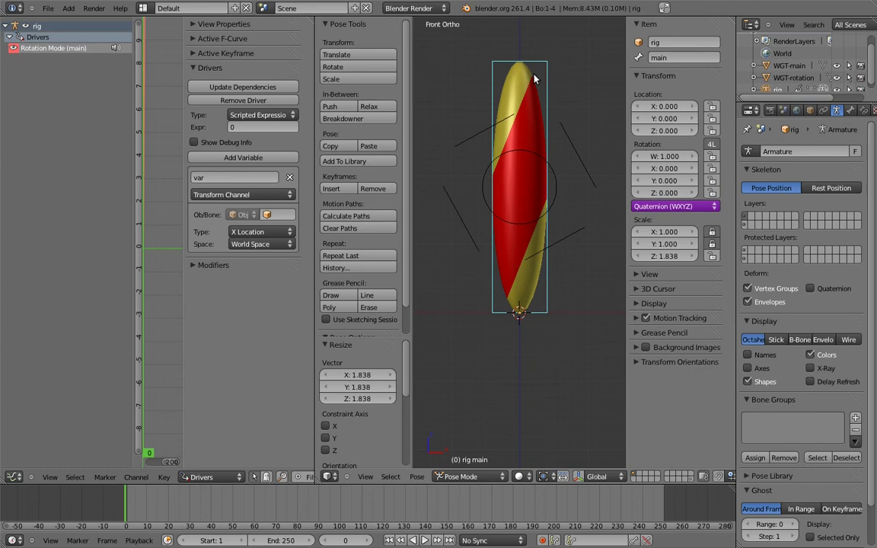
Step: Set the spin bone's custom shape display At bone to MCH-spin
right_click(567, 142)
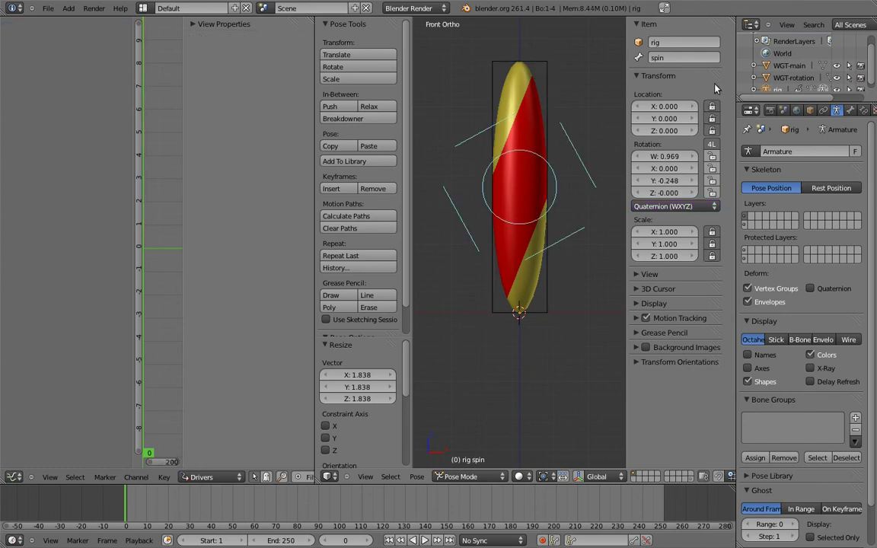
left_click(851, 111)
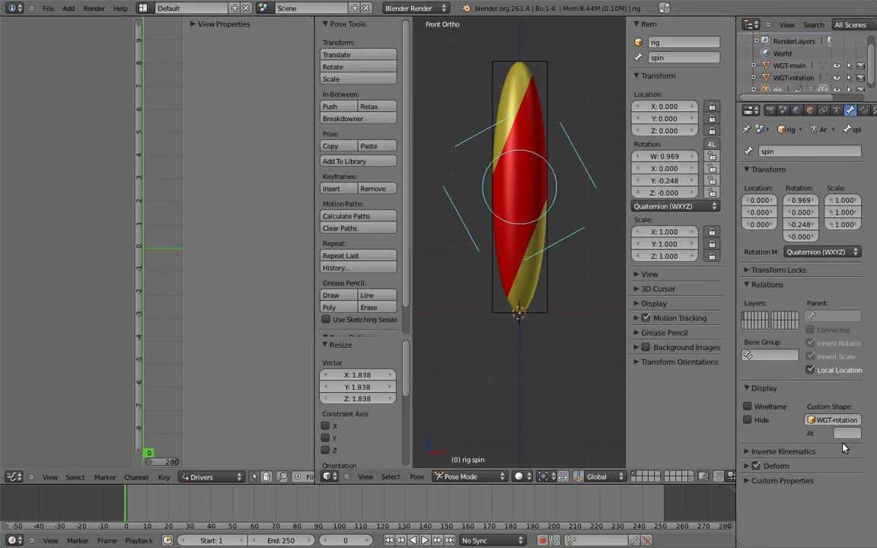
left_click(846, 433)
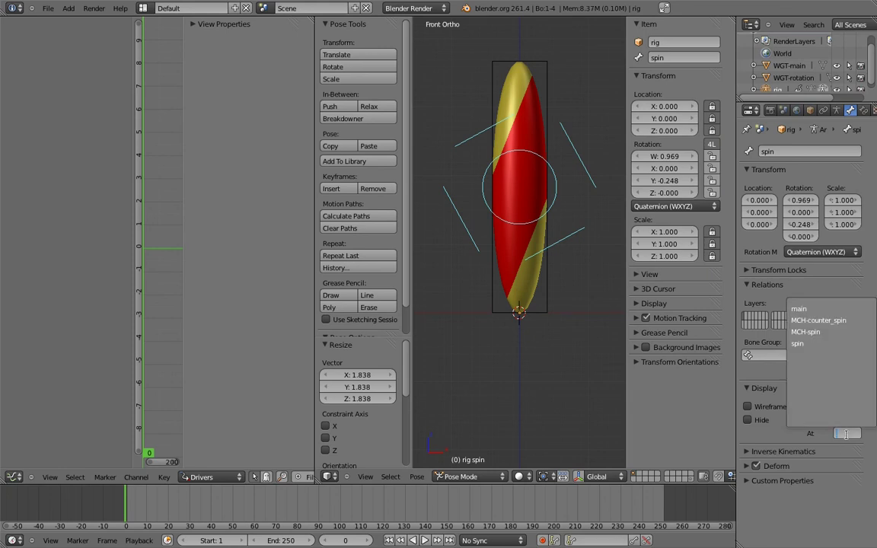
left_click(831, 332)
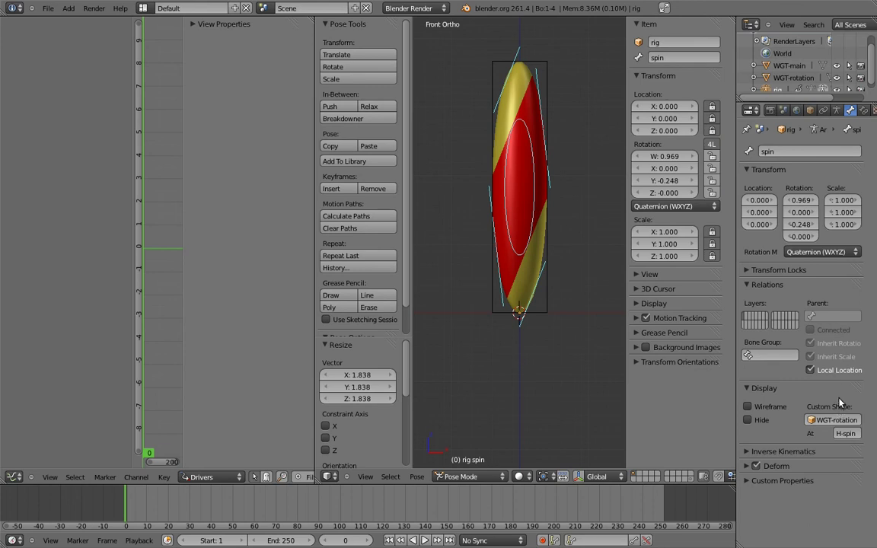
Step: Clear all bones to rest pose, then tilt the main bone about 20°
key("a")
key("a")
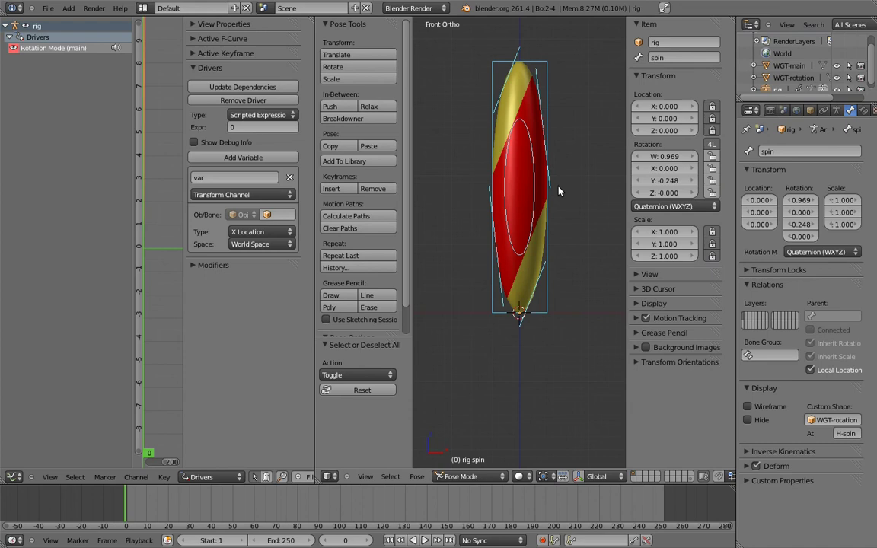
key("alt+r")
right_click(558, 199)
key("r")
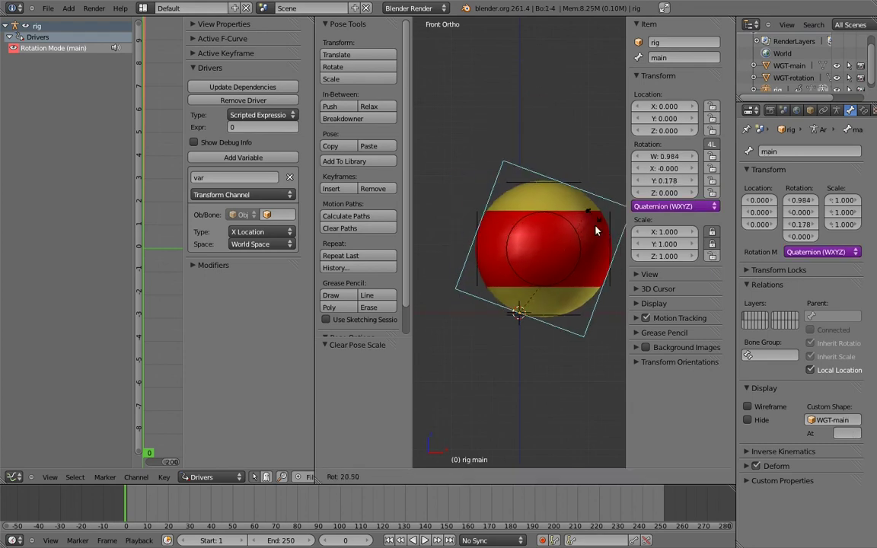